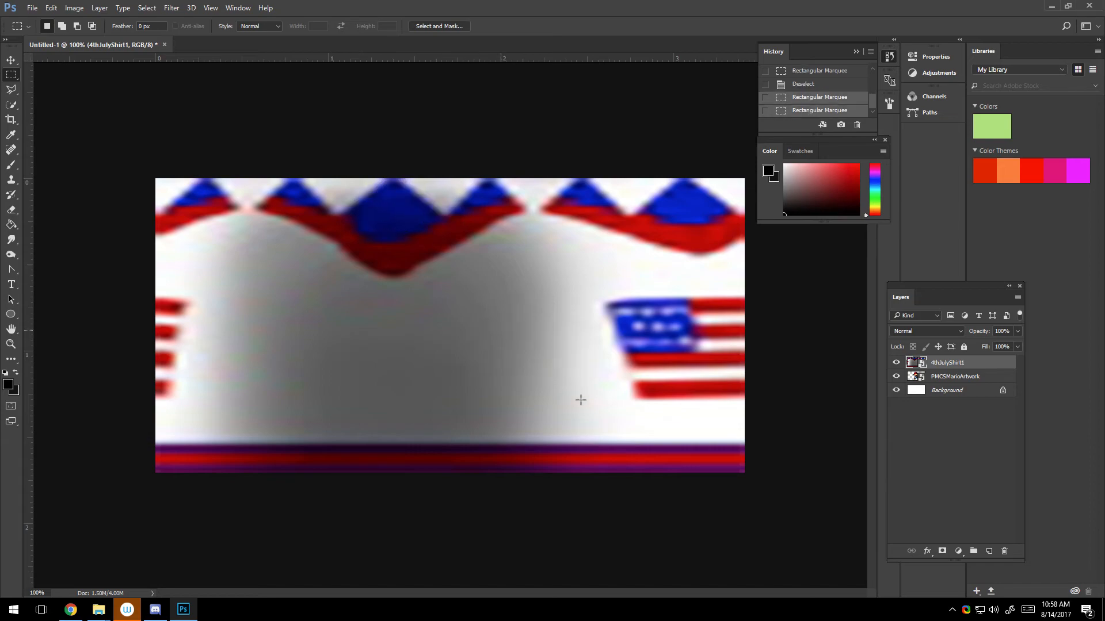
pyautogui.click(207, 175)
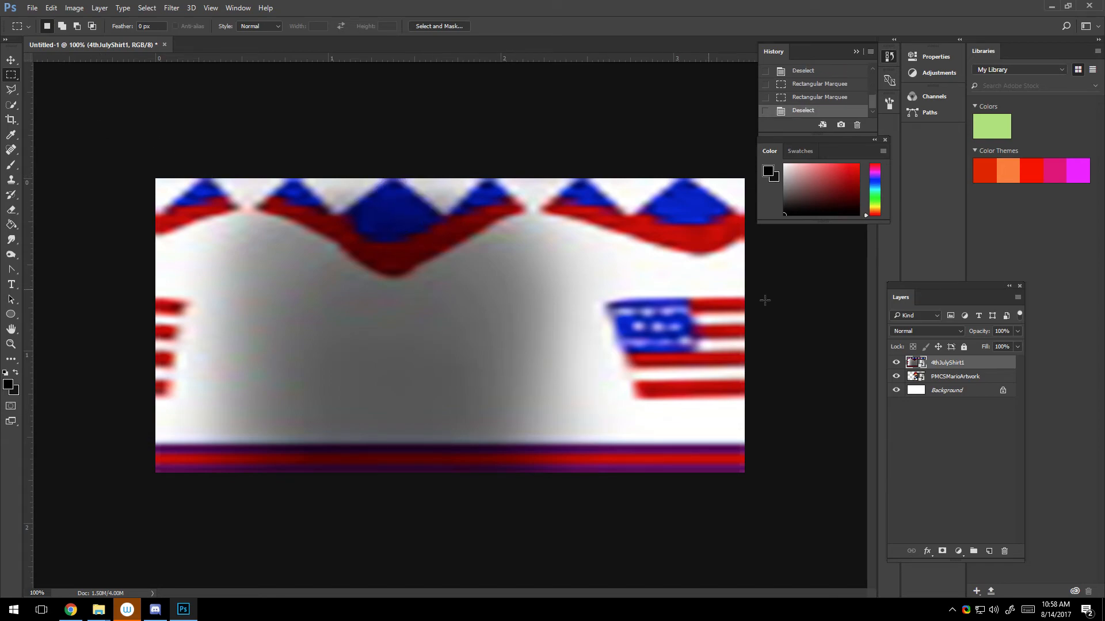
pyautogui.moveTo(758, 439); pyautogui.dragTo(1, 153)
pyautogui.moveTo(557, 268); pyautogui.dragTo(569, 268)
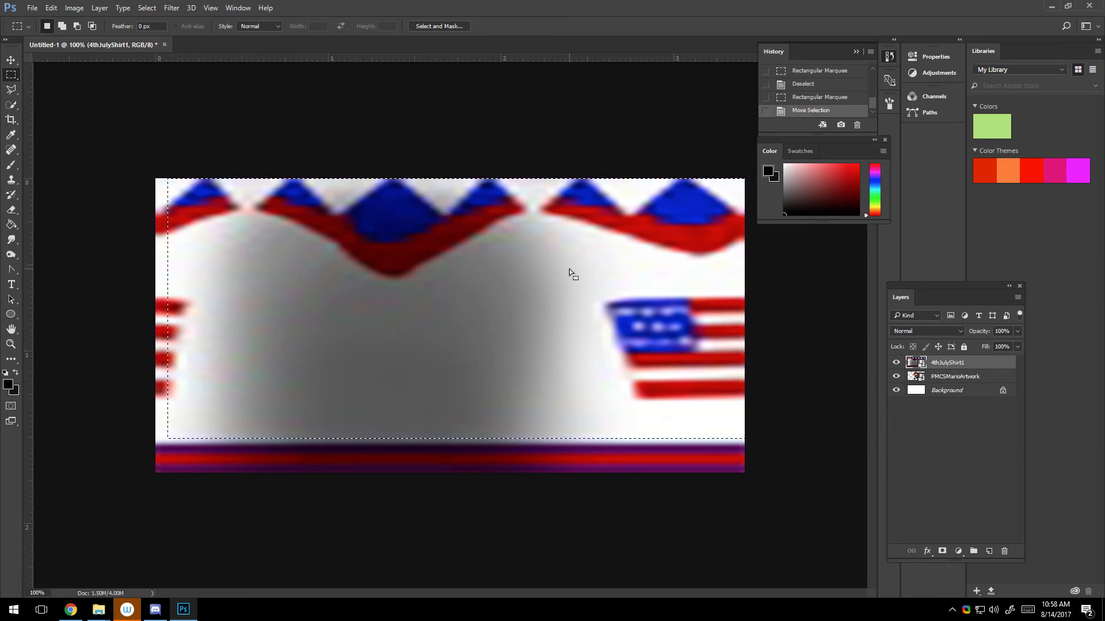
# Check the recent 1024 x 512 px, 300 ppi preset for new documents without creating one, and clear the selection
pyautogui.click(31, 8)
pyautogui.click(41, 20)
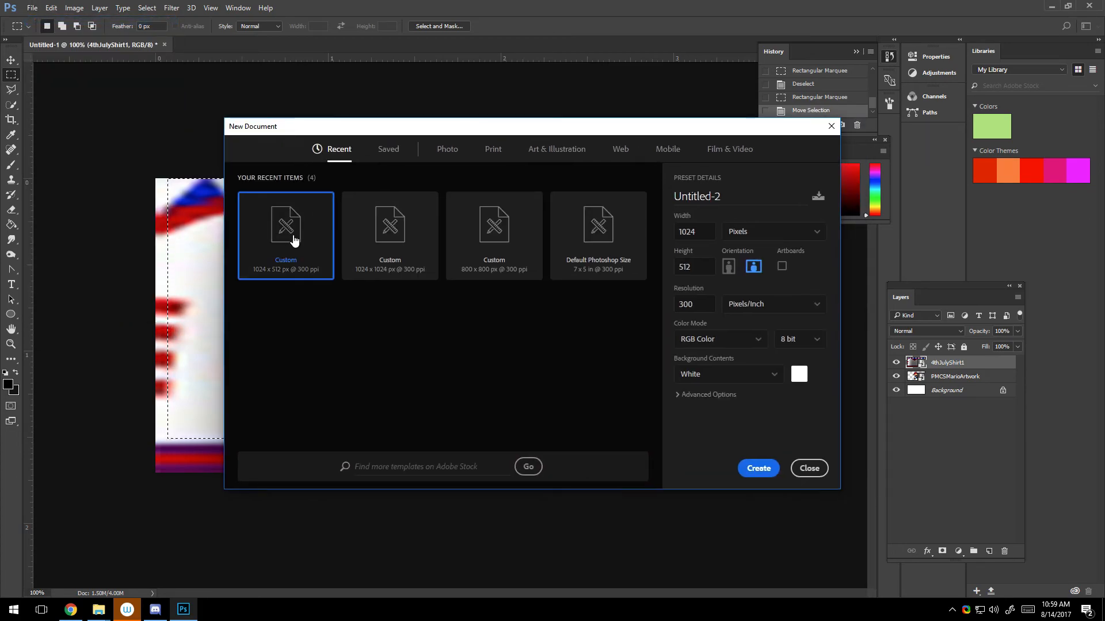
pyautogui.click(804, 469)
pyautogui.click(652, 393)
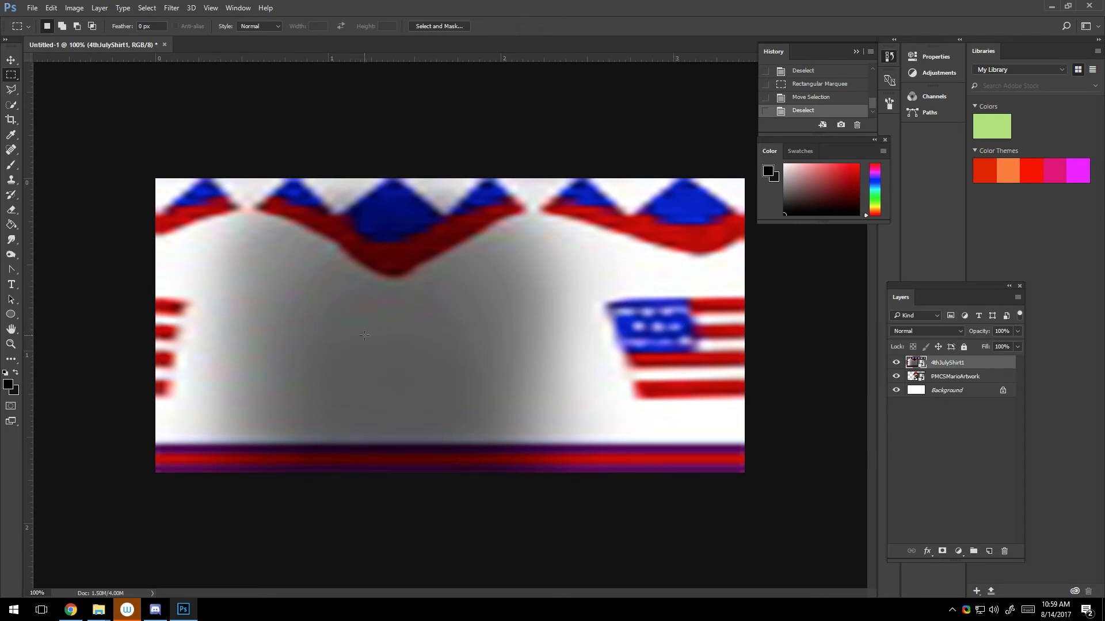
# Switch to the Brush tool and add a new empty layer above 4thJulyShirt1
pyautogui.click(11, 165)
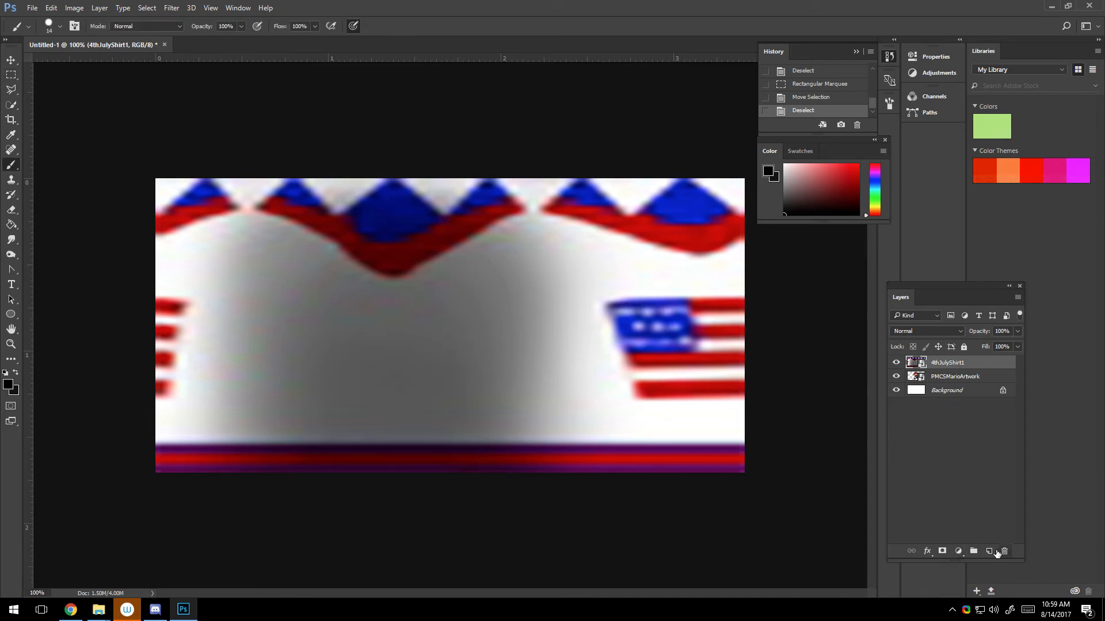
pyautogui.click(989, 551)
# Circle the flag pieces at both side edges of the shirt in black, and undo both strokes
pyautogui.moveTo(693, 291)
pyautogui.mouseDown()
pyautogui.moveTo(639, 383)
pyautogui.moveTo(745, 373)
pyautogui.moveTo(682, 309)
pyautogui.mouseUp()
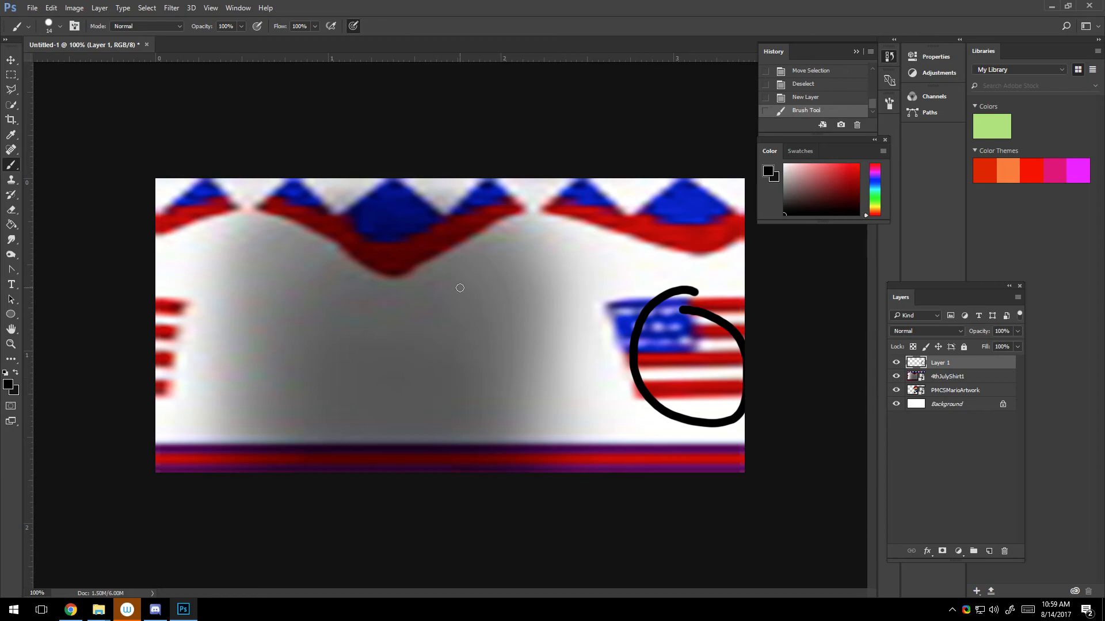
pyautogui.moveTo(174, 285)
pyautogui.mouseDown()
pyautogui.moveTo(177, 259)
pyautogui.moveTo(151, 277)
pyautogui.mouseUp()
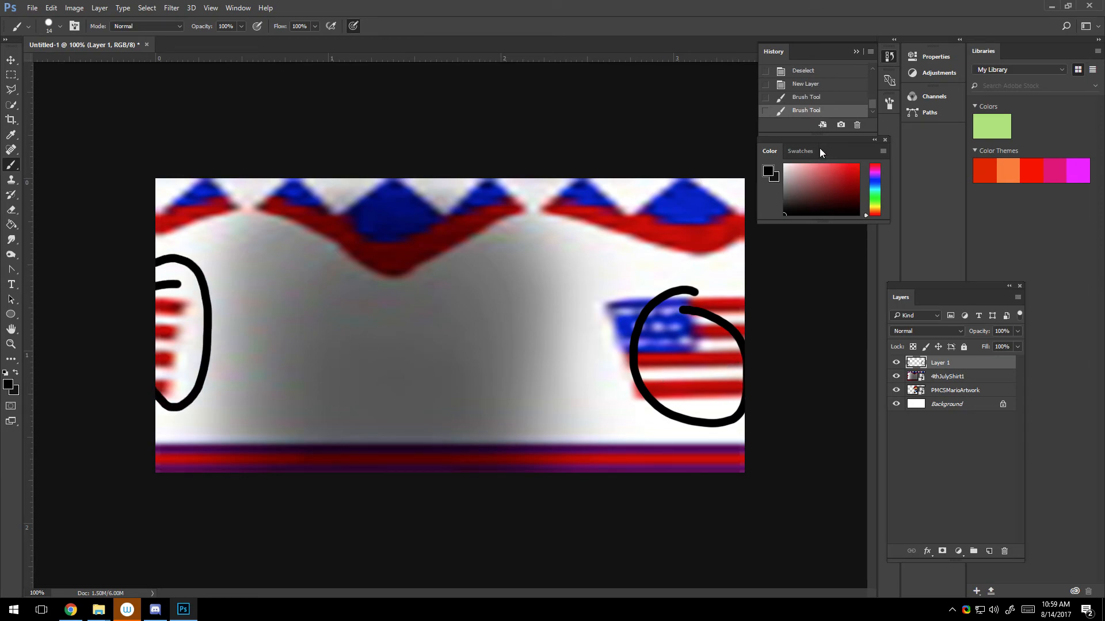
pyautogui.click(809, 97)
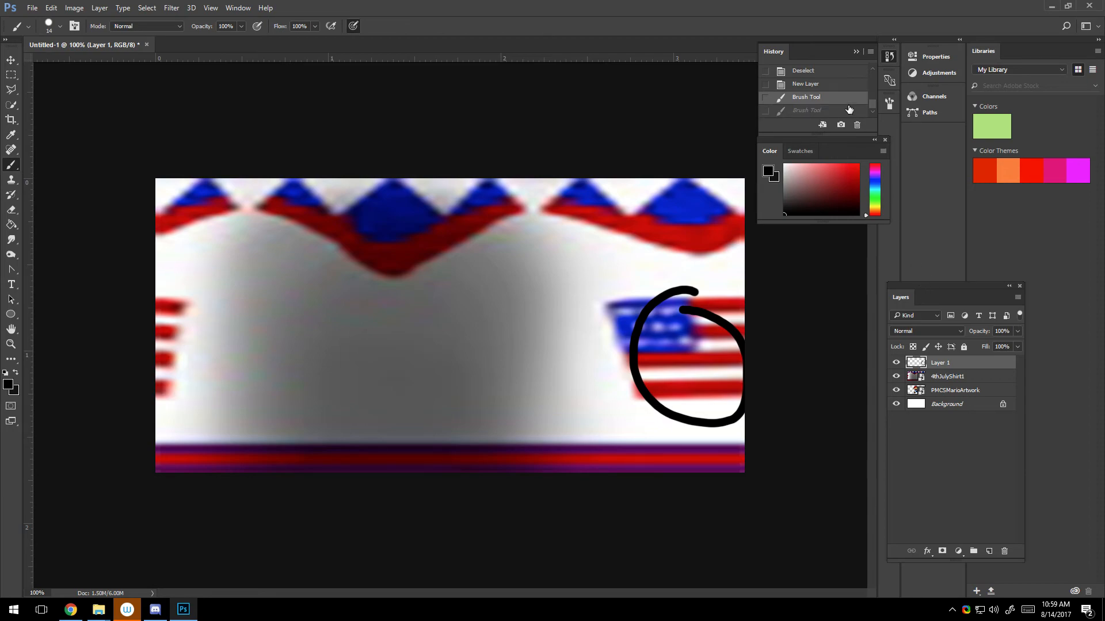
pyautogui.click(834, 86)
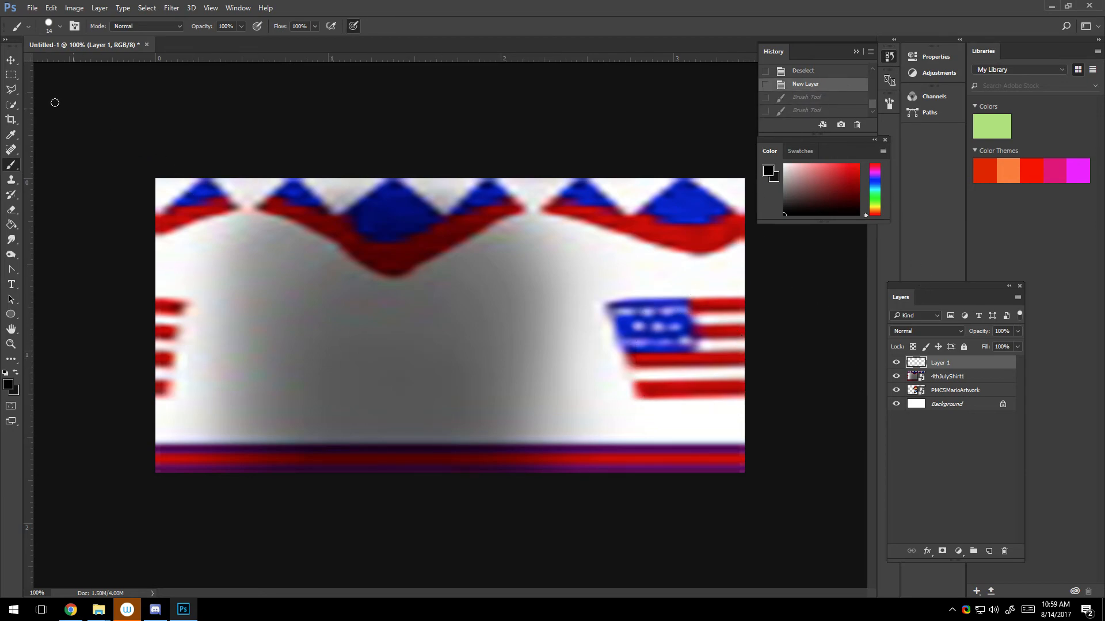
# Extend the canvas past the shirt's right edge to about 5.1 in wide with the Crop tool
pyautogui.click(11, 120)
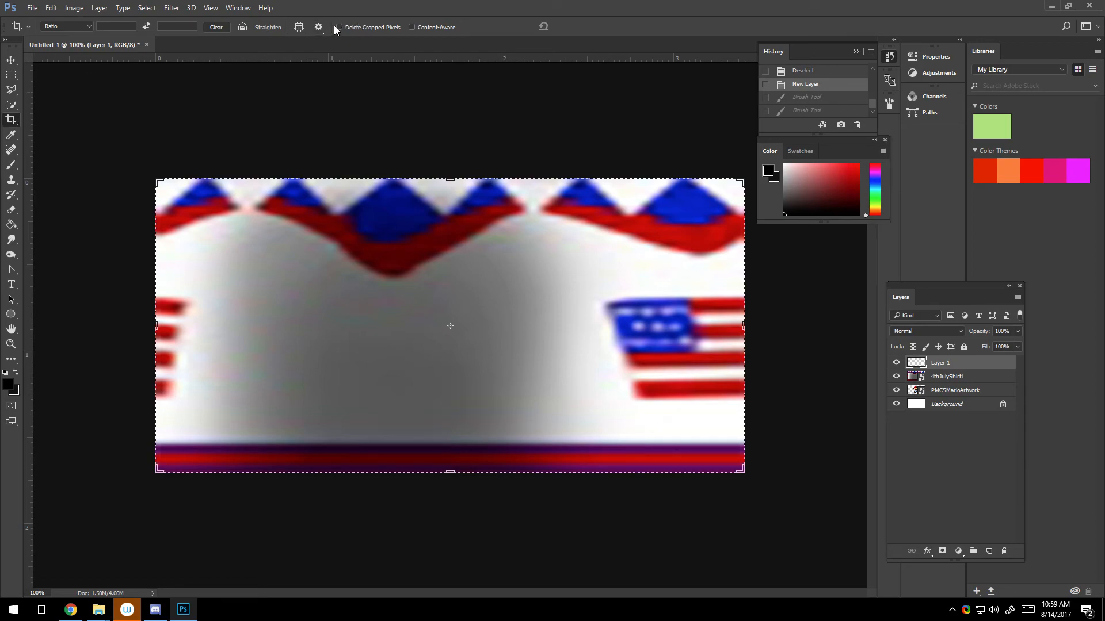
pyautogui.moveTo(745, 326); pyautogui.dragTo(872, 325)
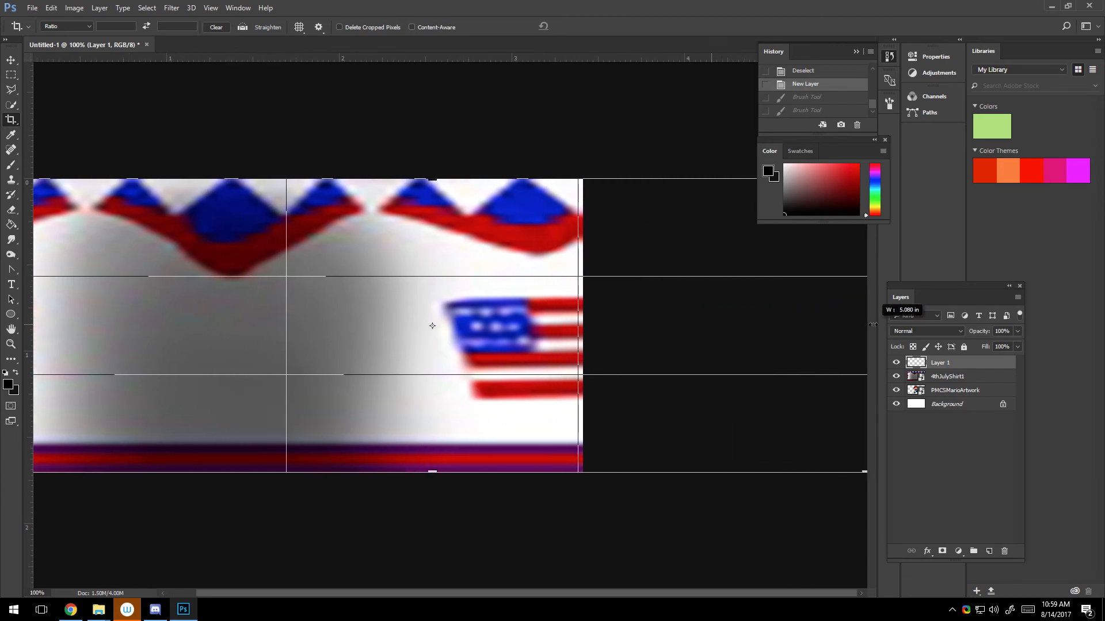
pyautogui.click(11, 75)
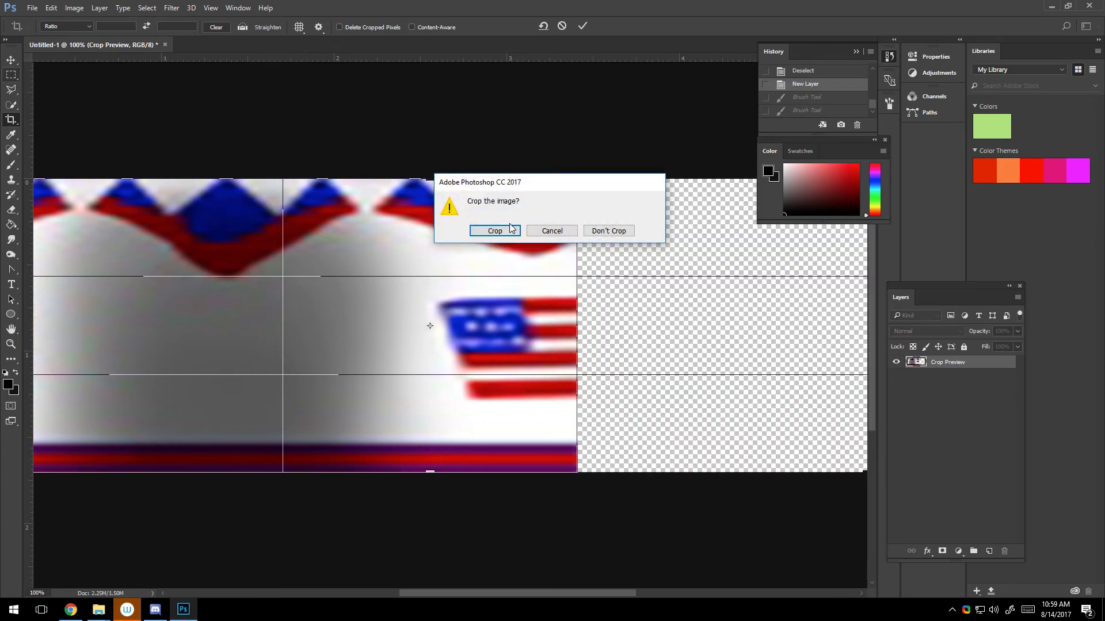
pyautogui.click(510, 229)
# Move the PMCSMarioArtwork layer to the top of the layer stack
pyautogui.click(1015, 375)
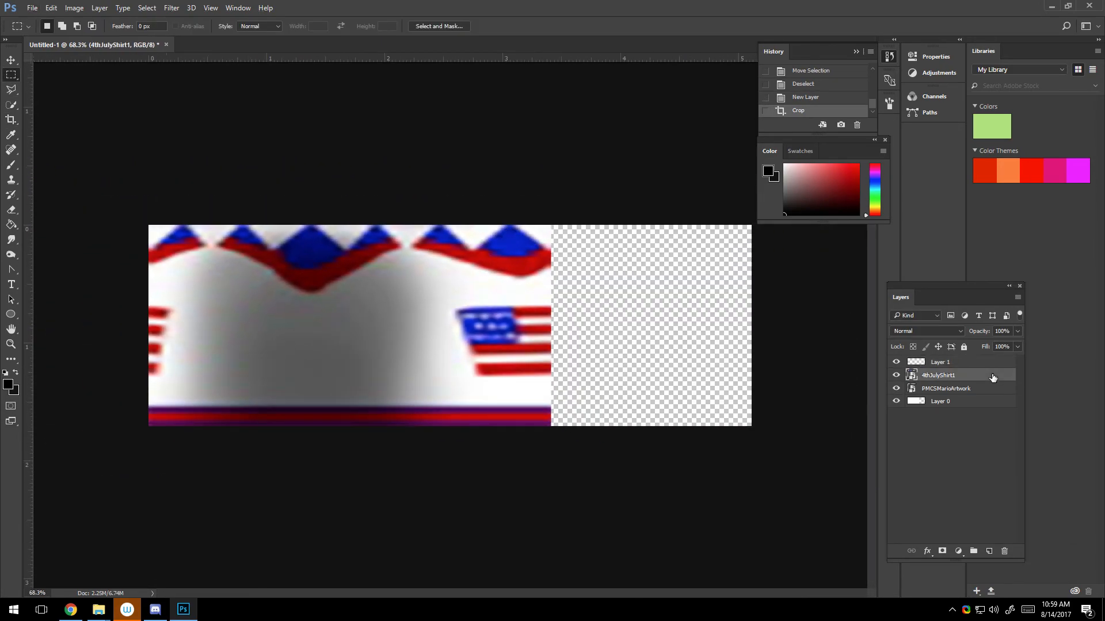
pyautogui.click(972, 389)
pyautogui.moveTo(921, 387); pyautogui.dragTo(932, 359)
# Scale Mario to 21.85% width and 22.26% height and place him over the shirt's right edge at X 969.50, Y 312.50 px
pyautogui.rightClick(429, 317)
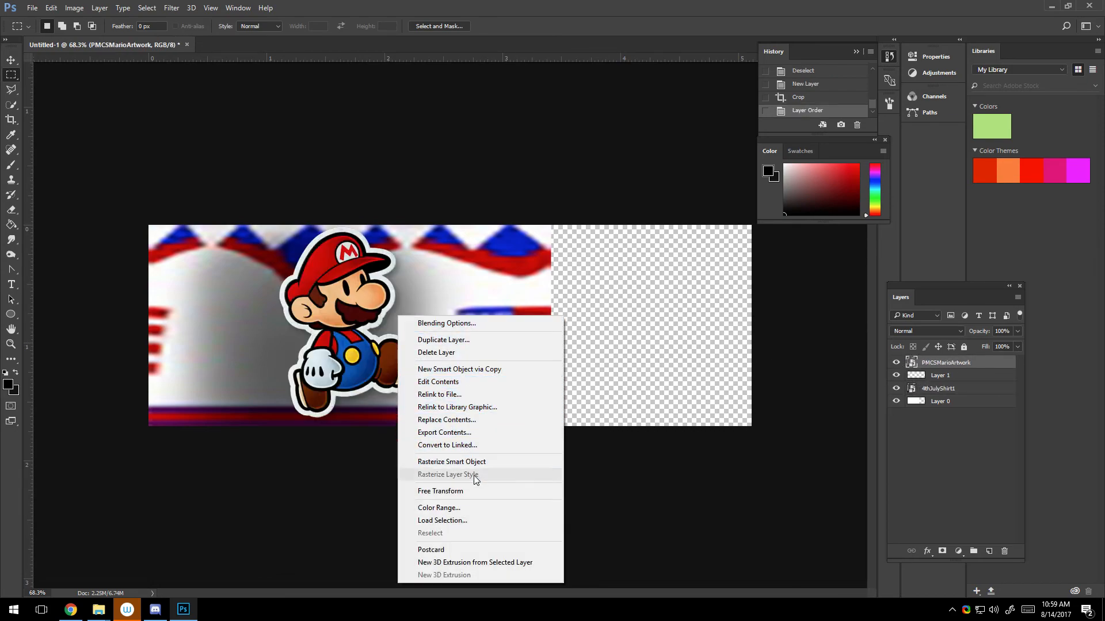
pyautogui.click(440, 491)
pyautogui.moveTo(422, 427); pyautogui.dragTo(551, 399)
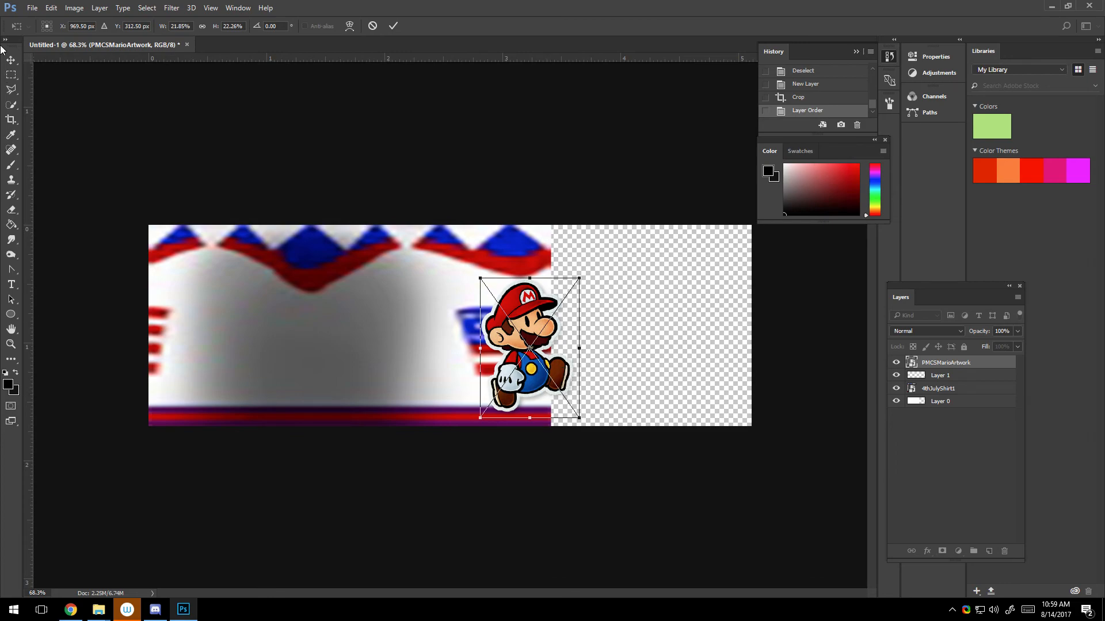
pyautogui.click(11, 75)
pyautogui.click(493, 229)
# Convert the PMCSMarioArtwork layer to a smart object and rasterize it
pyautogui.rightClick(947, 366)
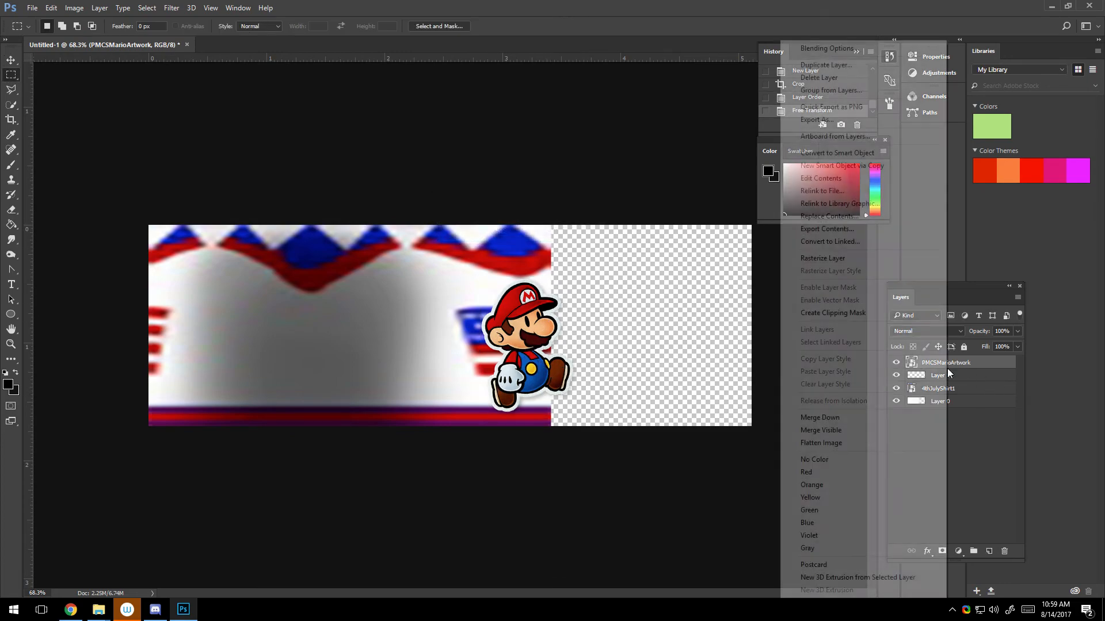
pyautogui.click(914, 154)
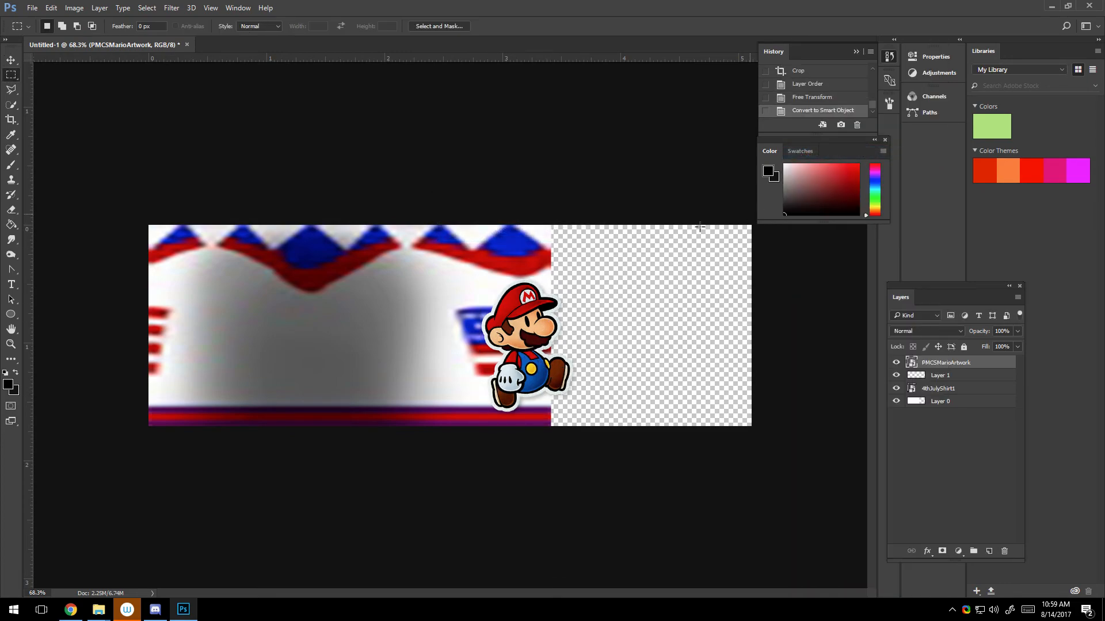
pyautogui.click(11, 165)
pyautogui.click(718, 313)
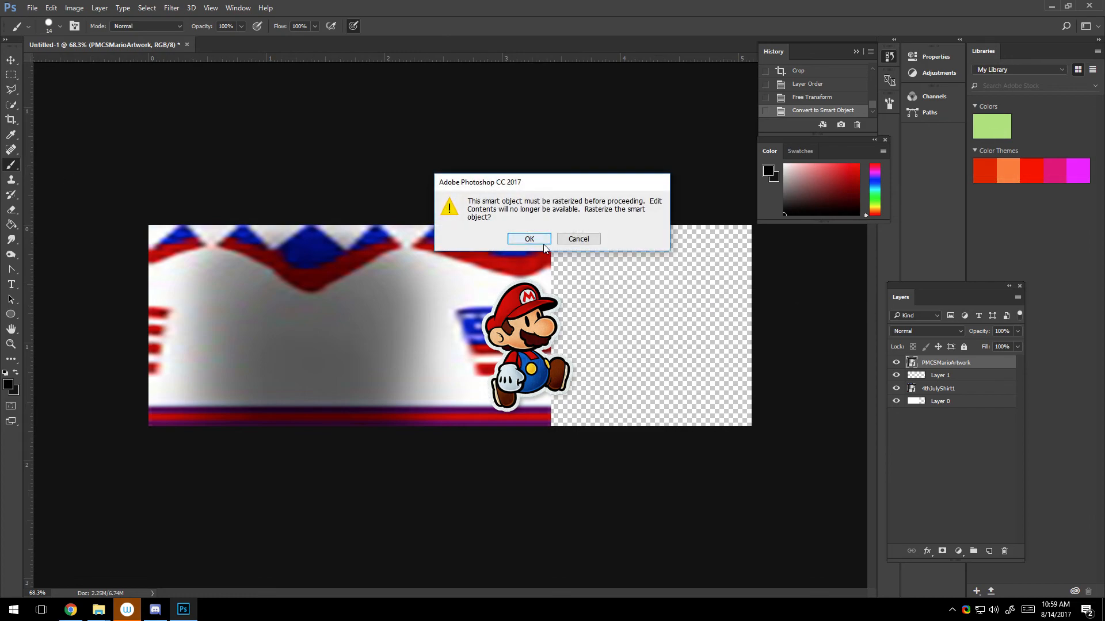
pyautogui.click(543, 244)
# Select the transparent canvas area right of the shirt's edge, including the overhanging part of Mario, with a rectangular marquee
pyautogui.click(11, 75)
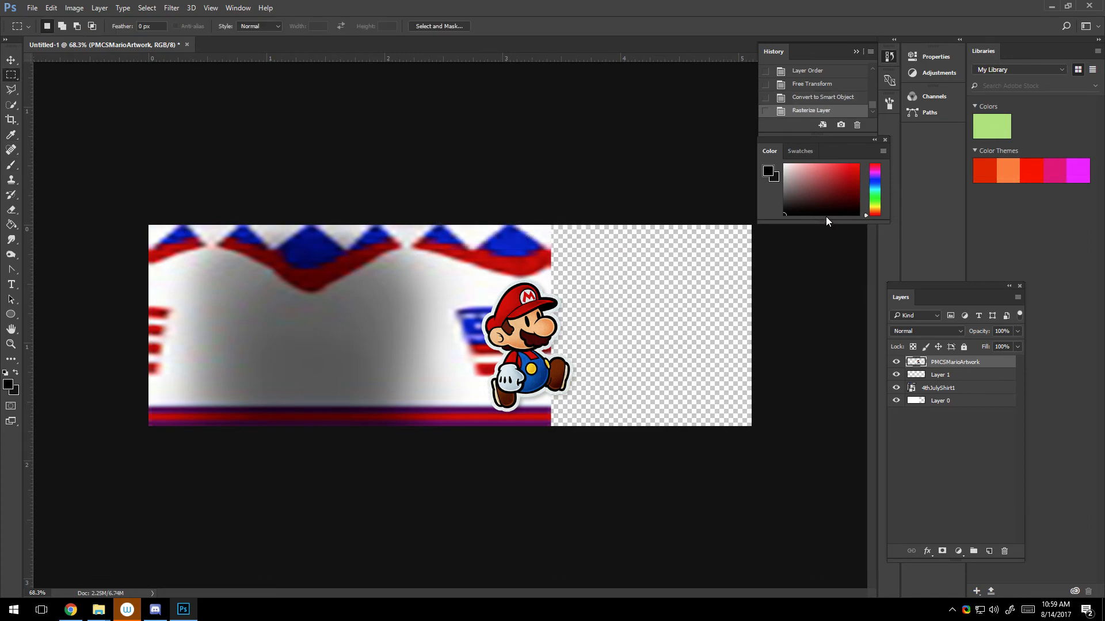
pyautogui.moveTo(753, 201); pyautogui.dragTo(551, 447)
pyautogui.hotkey('ctrl', '+')
pyautogui.scroll(5, 570, 288)
pyautogui.scroll(-8, 604, 230)
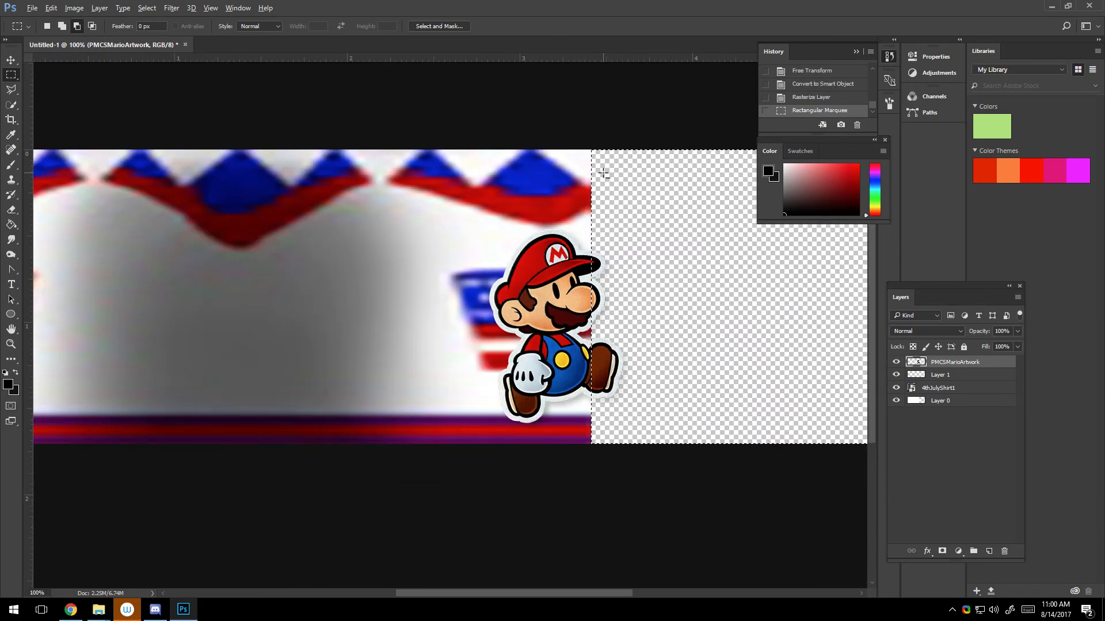
# Nudge the selected overhanging part of Mario left until it is clear of the rest of the figure
pyautogui.rightClick(602, 292)
pyautogui.click(638, 427)
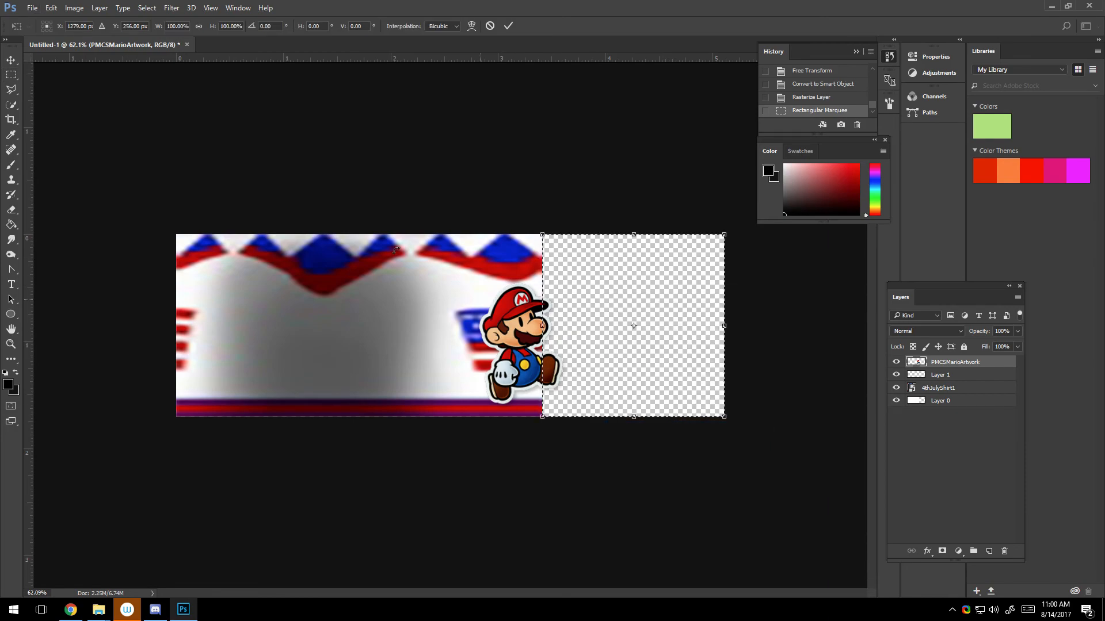
pyautogui.click(10, 62)
pyautogui.press('Left')
pyautogui.press('Left')
pyautogui.press('Left')
pyautogui.press('Left')
pyautogui.press('Left')
pyautogui.press('Left')
pyautogui.press('Left')
pyautogui.press('Left')
pyautogui.press('Left')
pyautogui.press('Left')
pyautogui.press('Left')
pyautogui.press('Left')
pyautogui.press('Left')
pyautogui.press('Left')
pyautogui.press('Left')
pyautogui.press('Left')
pyautogui.press('Left')
pyautogui.press('Left')
pyautogui.press('Left')
pyautogui.press('Left')
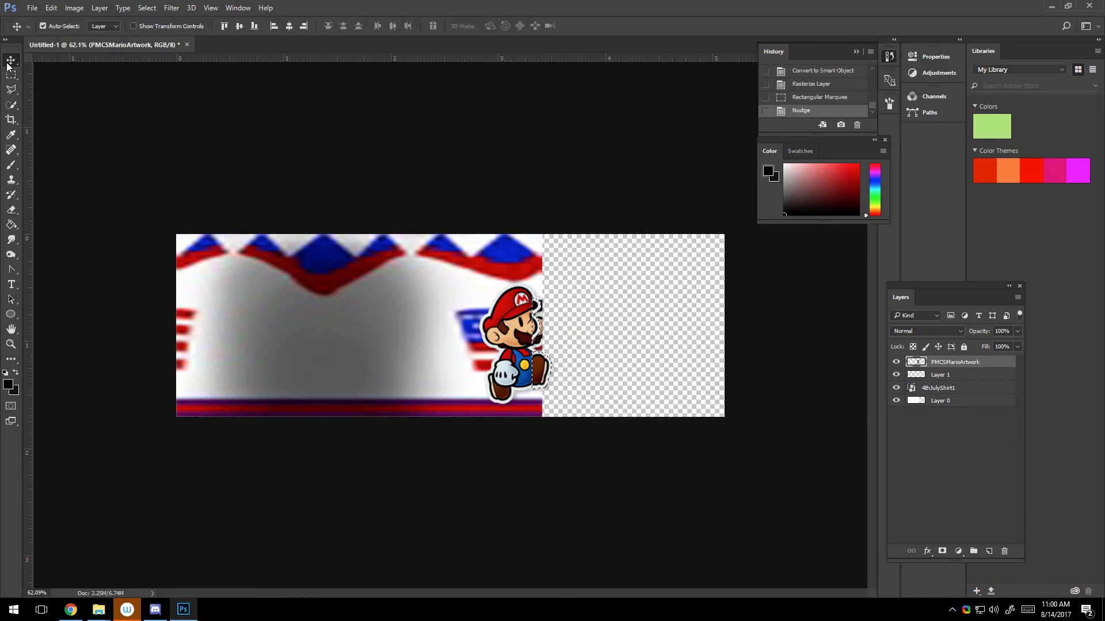
pyautogui.rightClick(507, 267)
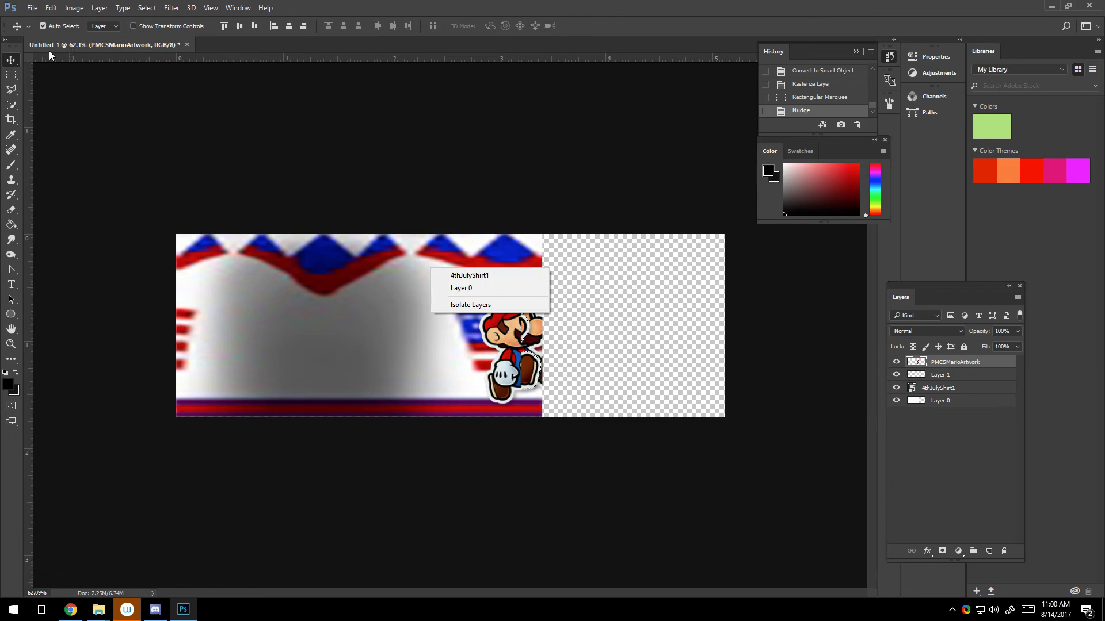
pyautogui.click(12, 62)
pyautogui.press('Left')
pyautogui.press('Left')
pyautogui.press('Left')
pyautogui.press('Left')
pyautogui.press('Left')
pyautogui.press('Left')
pyautogui.press('Left')
pyautogui.press('Left')
pyautogui.press('Left')
pyautogui.press('Left')
pyautogui.press('Left')
pyautogui.press('Left')
pyautogui.press('Left')
pyautogui.press('Left')
pyautogui.press('Left')
pyautogui.press('Left')
pyautogui.press('Left')
pyautogui.press('Left')
pyautogui.press('Left')
pyautogui.press('Left')
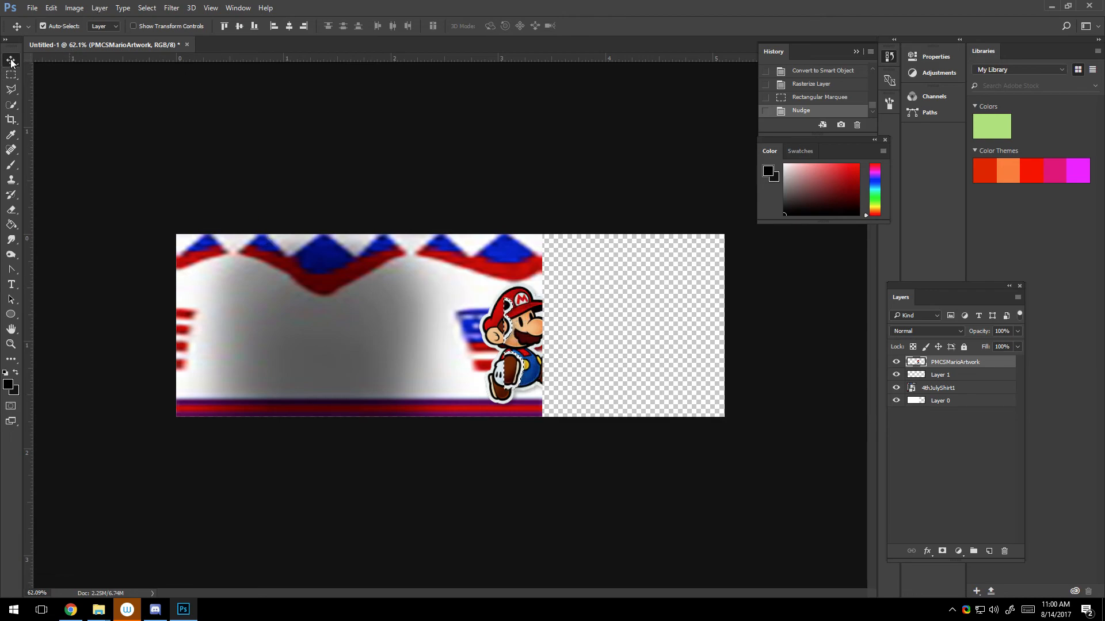
pyautogui.press('Left')
pyautogui.press('Left')
pyautogui.press('Left')
pyautogui.press('Left')
pyautogui.press('Left')
pyautogui.press('Left')
pyautogui.press('Left')
pyautogui.press('Left')
pyautogui.press('Left')
pyautogui.press('Left')
pyautogui.press('Left')
pyautogui.press('Left')
pyautogui.press('Left')
pyautogui.press('Left')
pyautogui.press('Left')
pyautogui.press('Left')
pyautogui.press('Left')
pyautogui.press('Left')
pyautogui.press('Left')
pyautogui.press('Left')
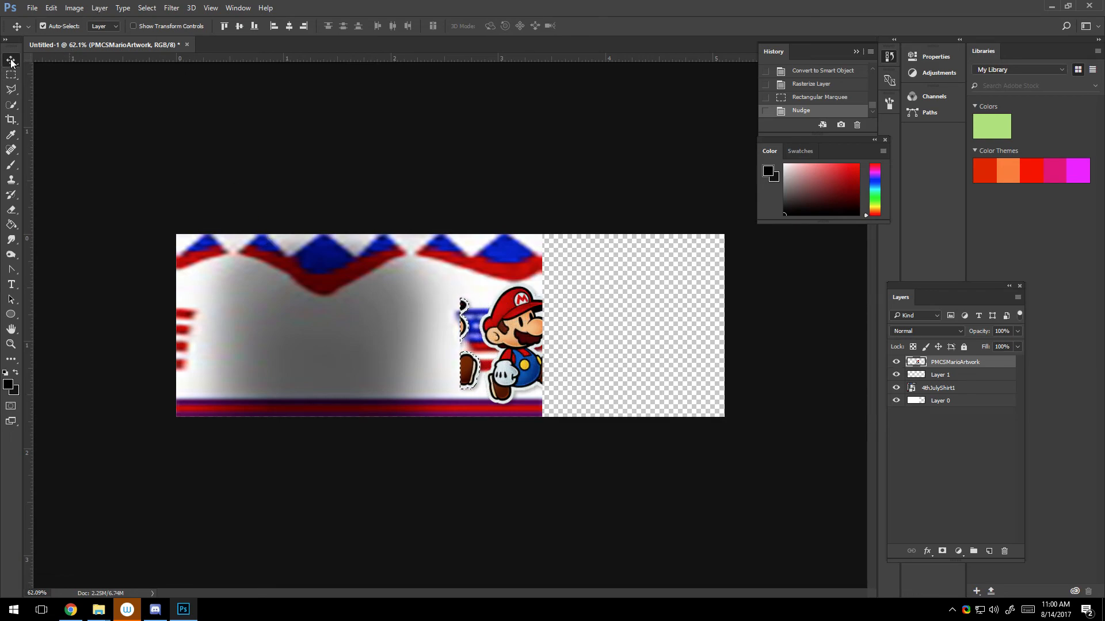
pyautogui.press('Left')
pyautogui.press('Left')
pyautogui.press('Left')
pyautogui.press('Left')
pyautogui.press('Left')
pyautogui.press('Left')
pyautogui.press('Left')
pyautogui.press('Left')
pyautogui.press('Left')
pyautogui.press('Left')
pyautogui.press('Left')
pyautogui.press('Left')
pyautogui.press('Left')
pyautogui.press('Left')
pyautogui.press('Left')
pyautogui.press('Left')
pyautogui.press('Left')
pyautogui.press('Left')
pyautogui.press('Left')
pyautogui.press('Left')
# Move the cut-off piece of Mario to the shirt's left edge at X 36 px with Free Transform and apply it
pyautogui.click(12, 86)
pyautogui.rightClick(544, 316)
pyautogui.click(570, 450)
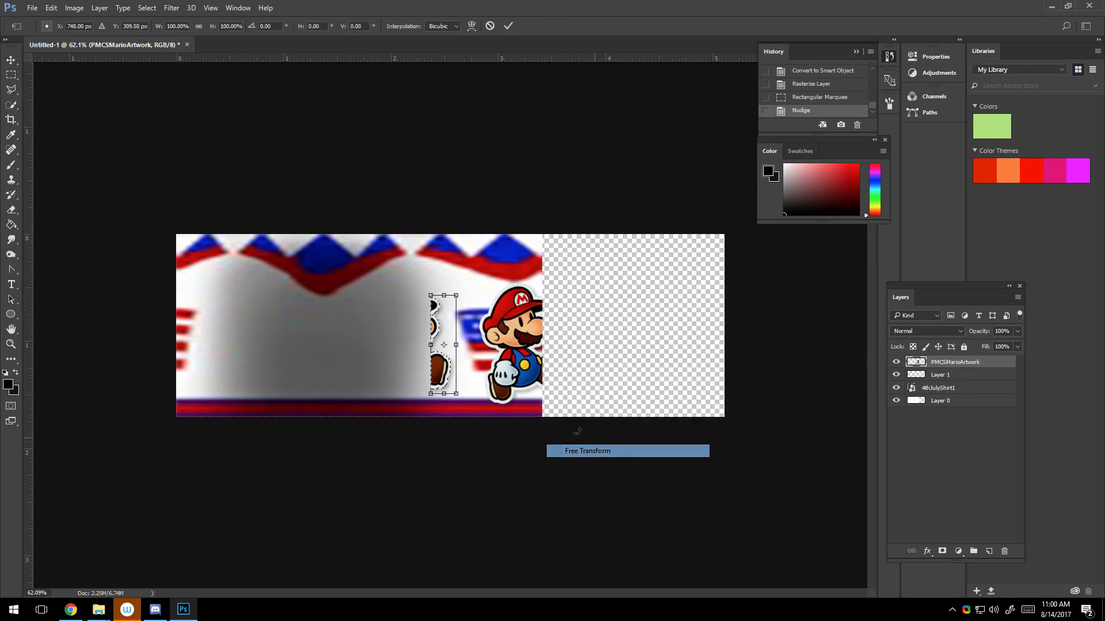
pyautogui.moveTo(445, 338); pyautogui.dragTo(189, 339)
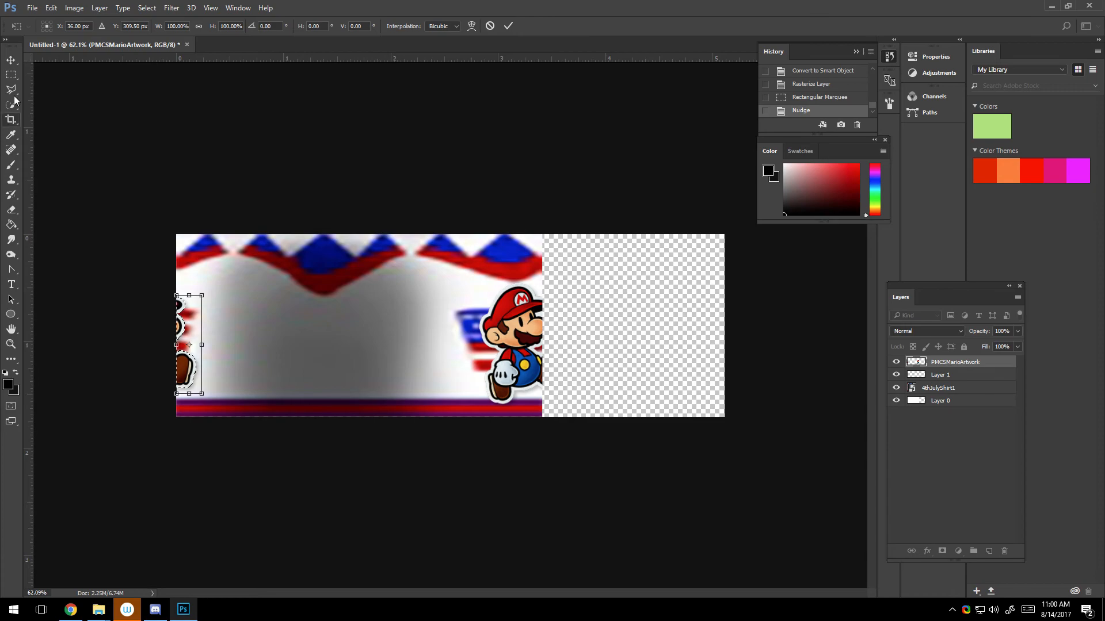
pyautogui.click(11, 74)
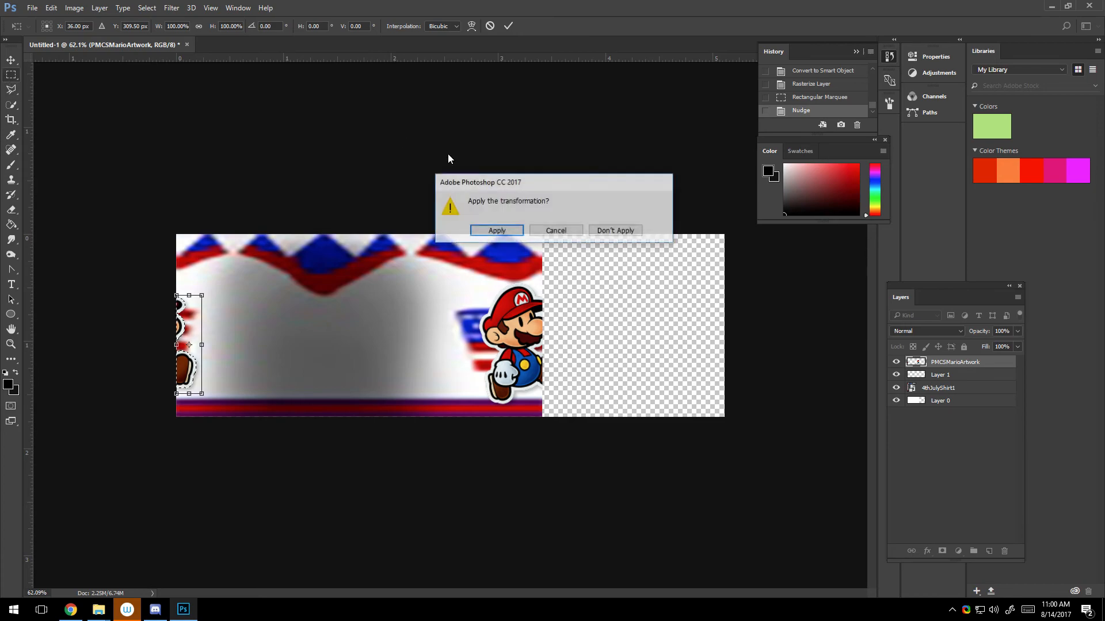
pyautogui.click(498, 232)
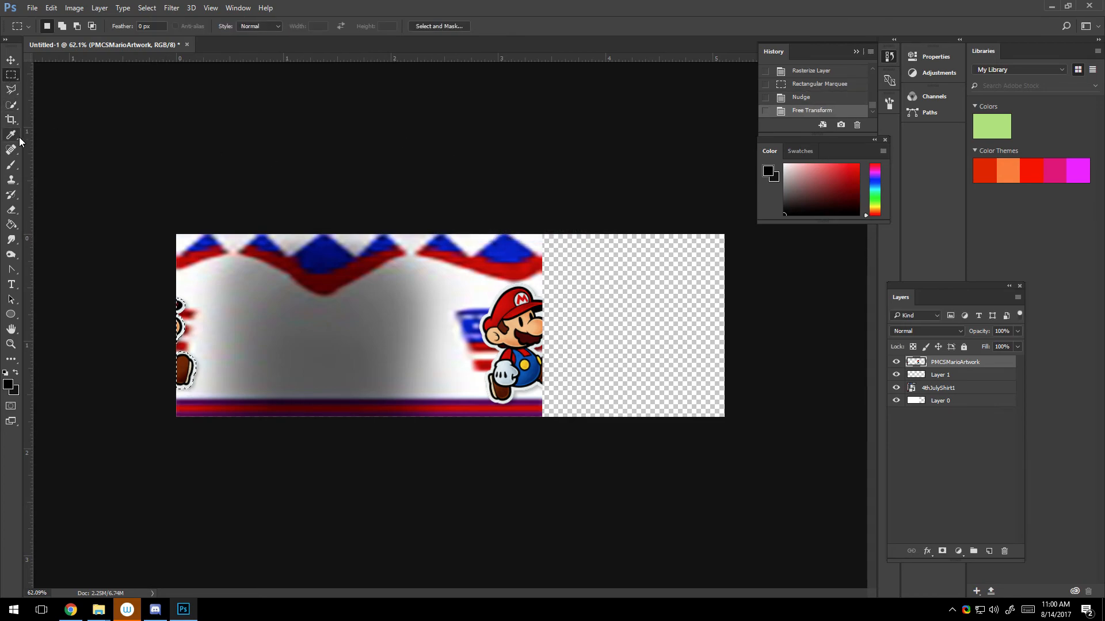
# Crop away the transparent extension so the canvas ends at the shirt's right edge, keeping its full height
pyautogui.click(16, 122)
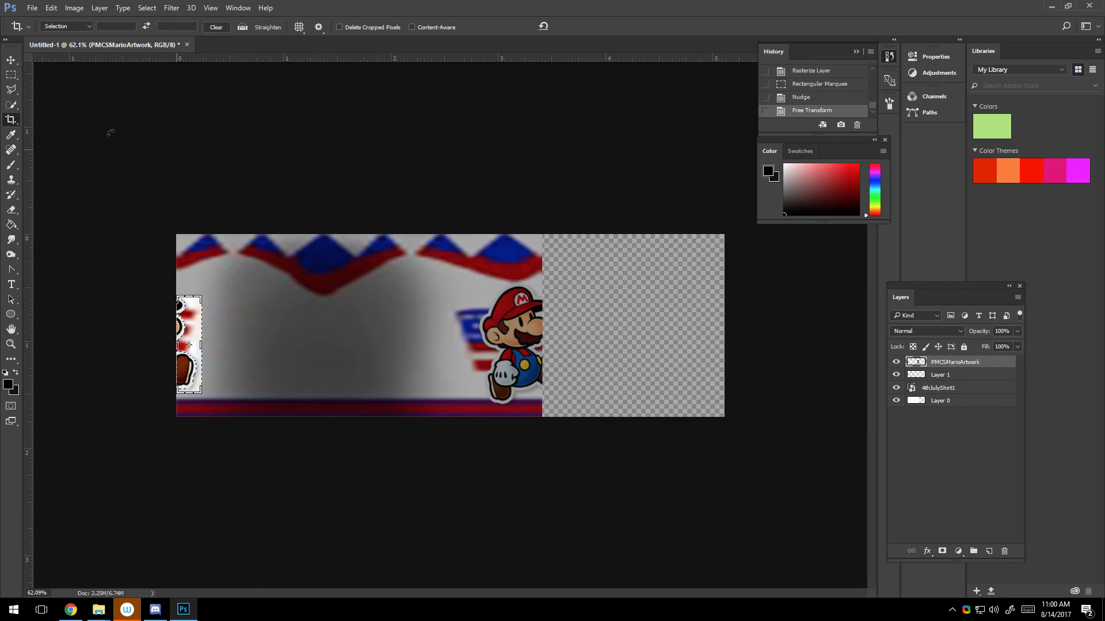
pyautogui.click(11, 75)
pyautogui.click(952, 389)
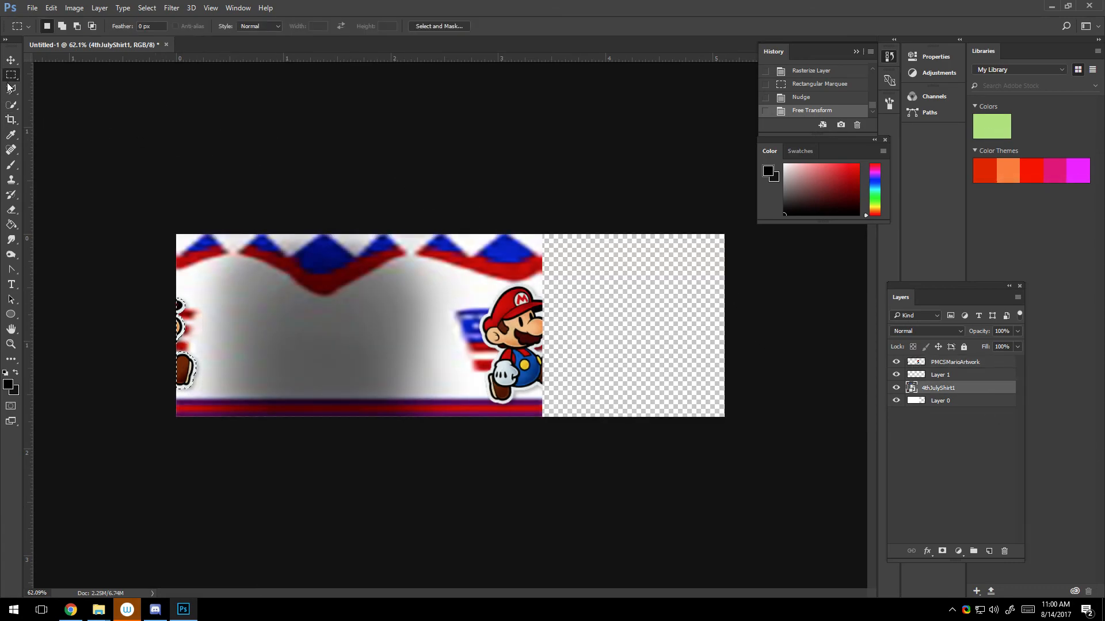
pyautogui.click(11, 118)
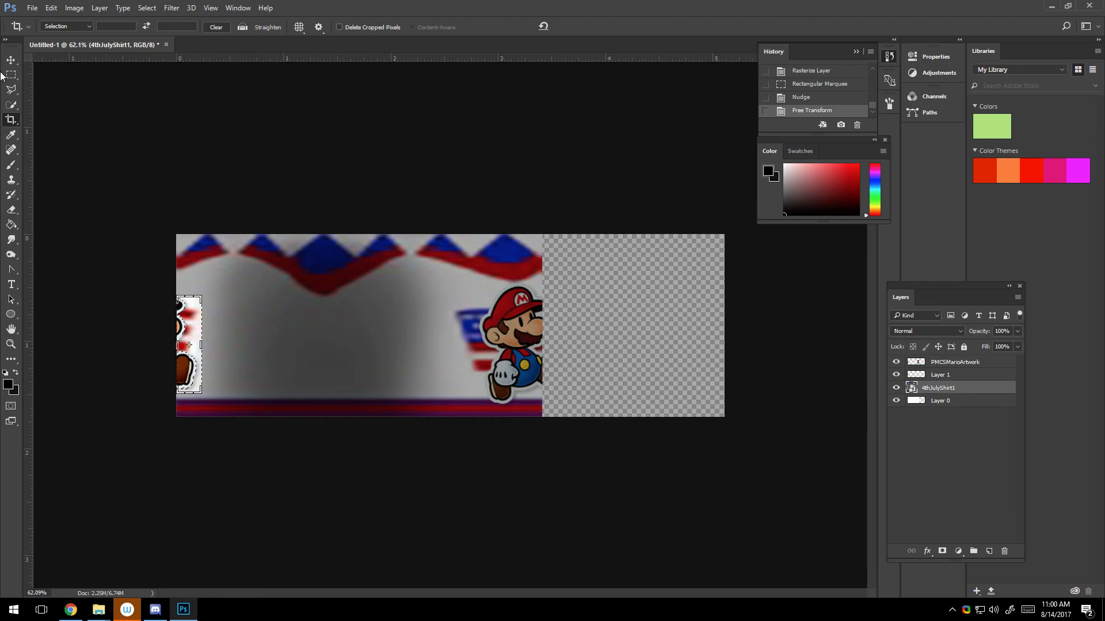
pyautogui.moveTo(152, 118); pyautogui.dragTo(856, 536)
pyautogui.hotkey('ctrl', 'z')
pyautogui.moveTo(197, 300); pyautogui.dragTo(464, 267)
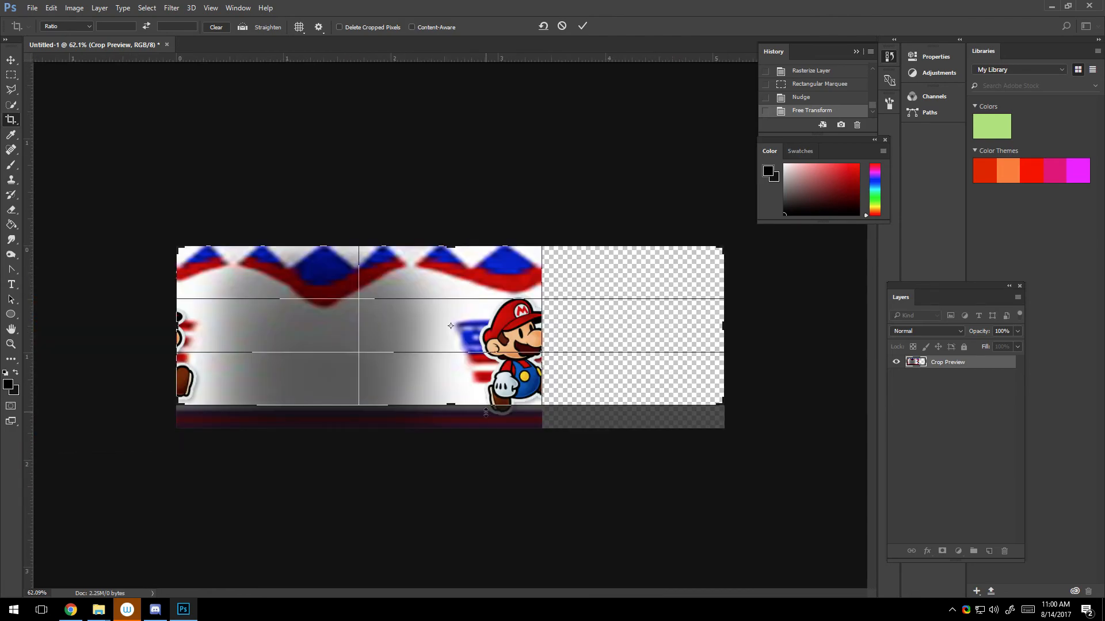
pyautogui.moveTo(545, 405); pyautogui.dragTo(545, 415)
pyautogui.moveTo(722, 329); pyautogui.dragTo(637, 332)
pyautogui.click(11, 89)
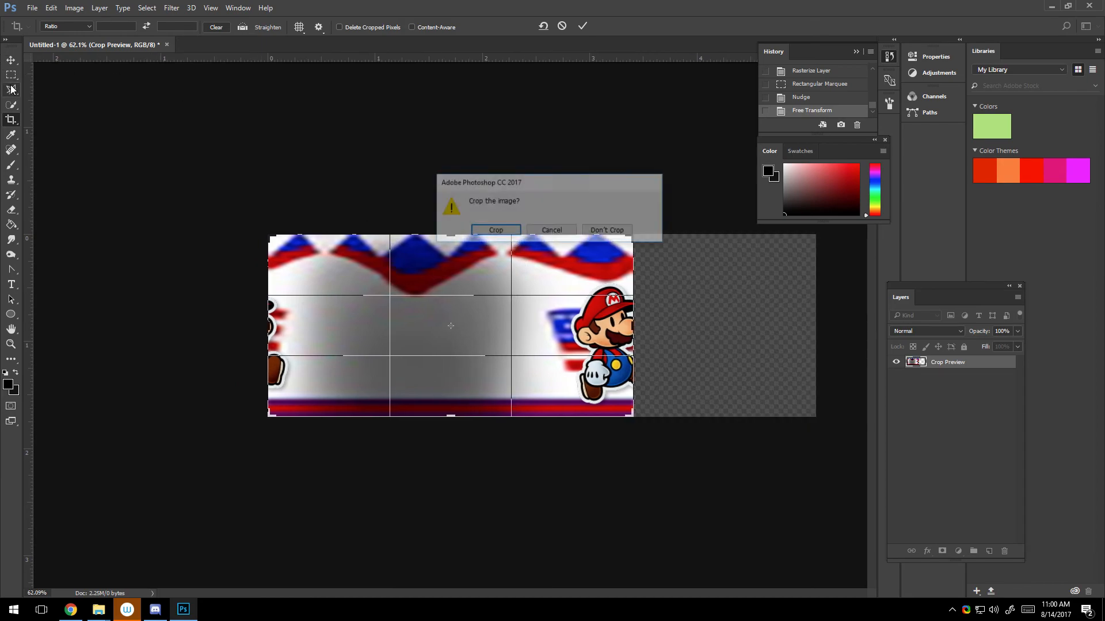
pyautogui.click(491, 232)
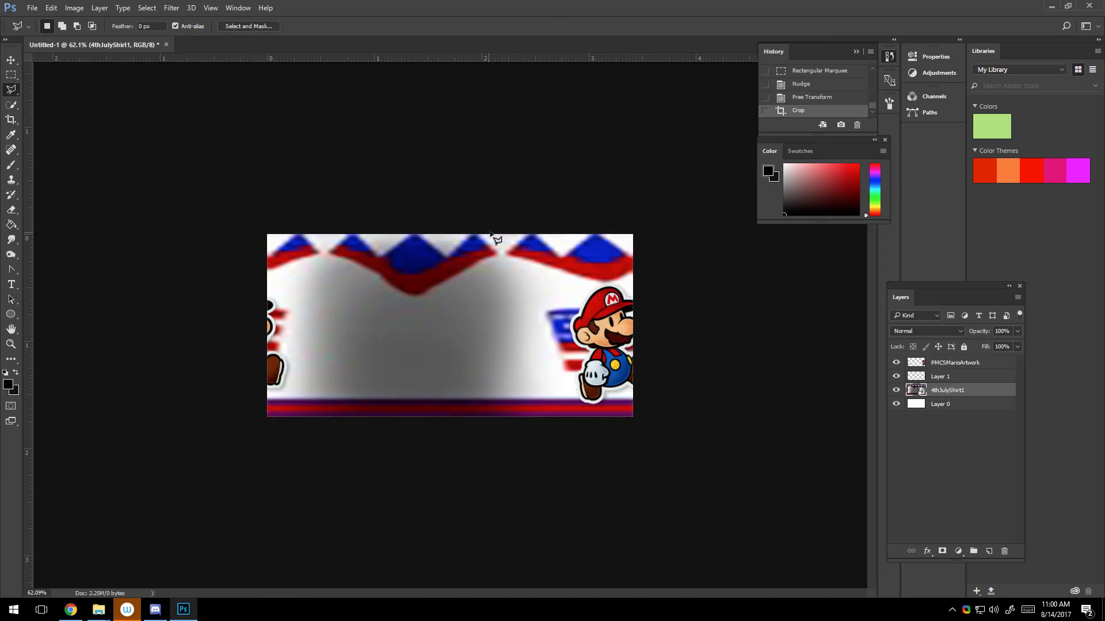
# Move the 4thJulyShirt1 layer below the white Layer 0 and make Layer 0 the active layer
pyautogui.click(895, 391)
pyautogui.click(896, 391)
pyautogui.moveTo(939, 396)
pyautogui.mouseDown()
pyautogui.moveTo(949, 390)
pyautogui.moveTo(939, 407)
pyautogui.mouseUp()
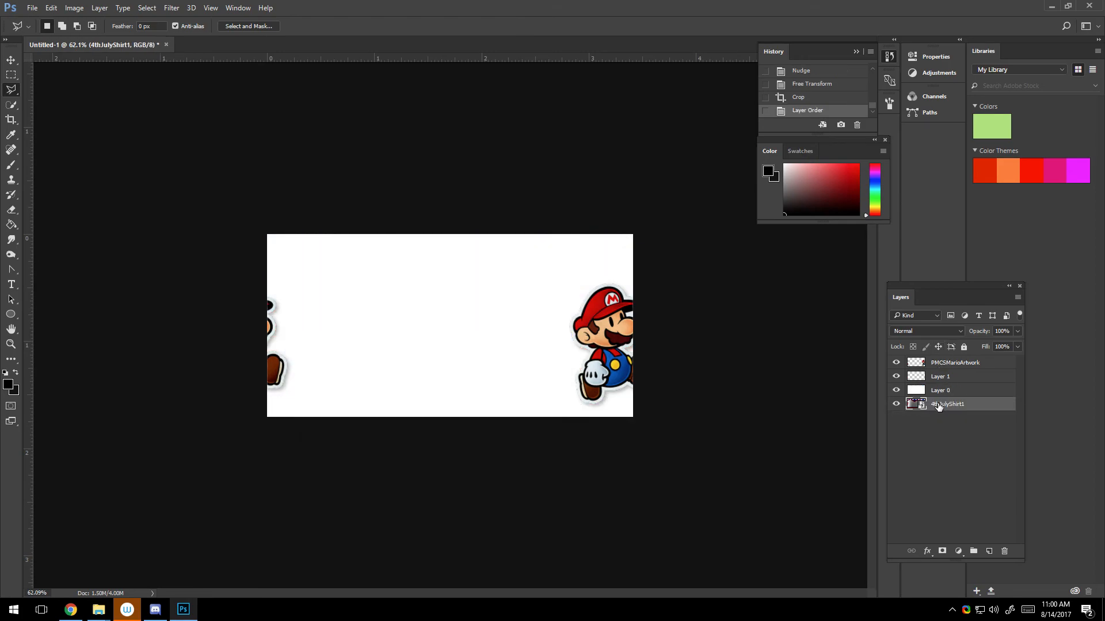
pyautogui.click(940, 394)
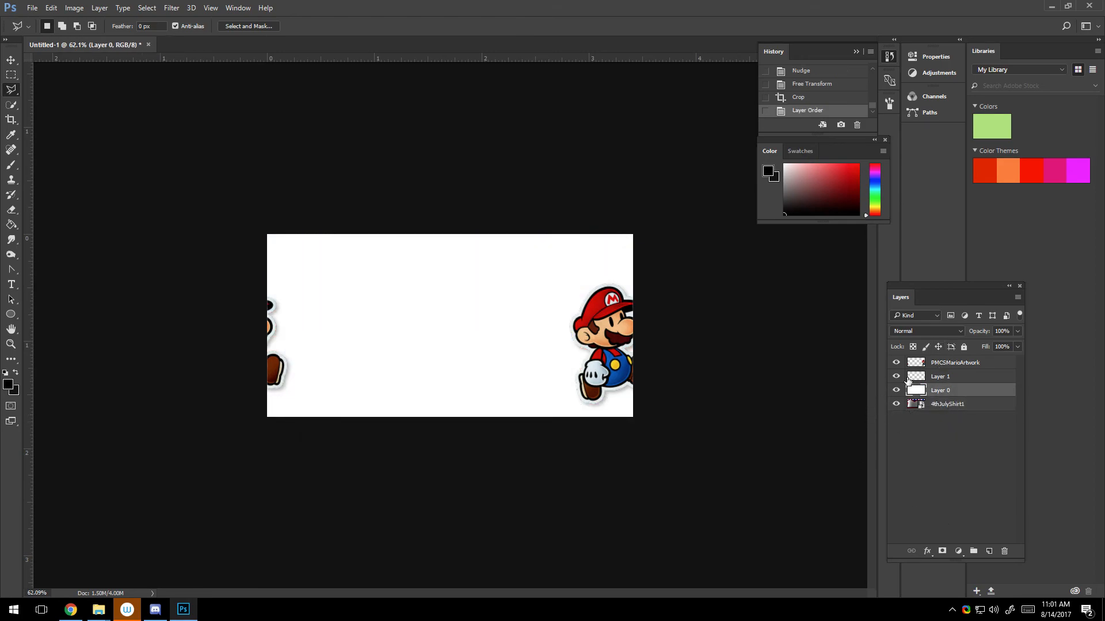
# Fill Layer 0 with a muted red using the Paint Bucket, going slightly deeper than the first light red tried
pyautogui.moveTo(823, 184); pyautogui.dragTo(818, 169)
pyautogui.click(11, 224)
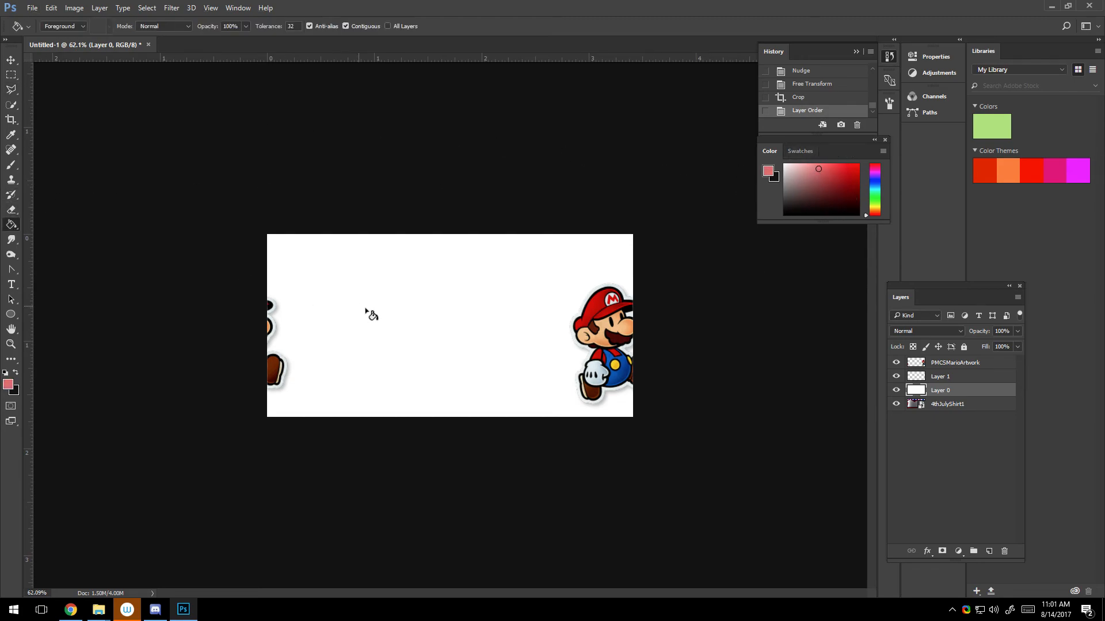
pyautogui.click(370, 313)
pyautogui.click(823, 173)
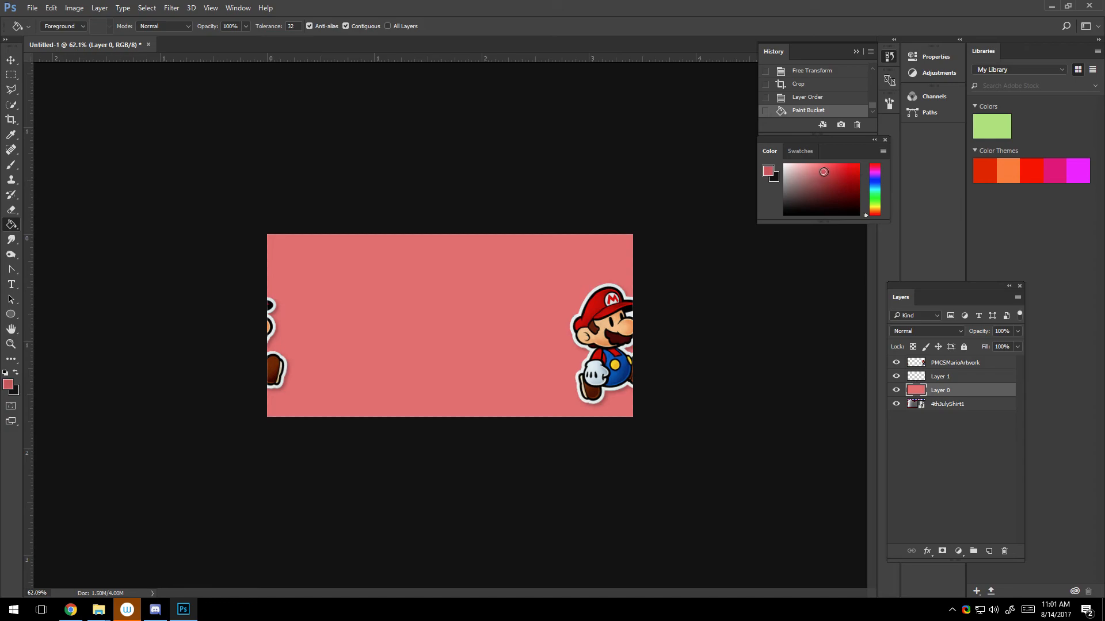
pyautogui.click(511, 359)
pyautogui.scroll(-2, 412, 365)
pyautogui.scroll(3, 548, 382)
pyautogui.scroll(-1, 699, 418)
pyautogui.scroll(1, 742, 424)
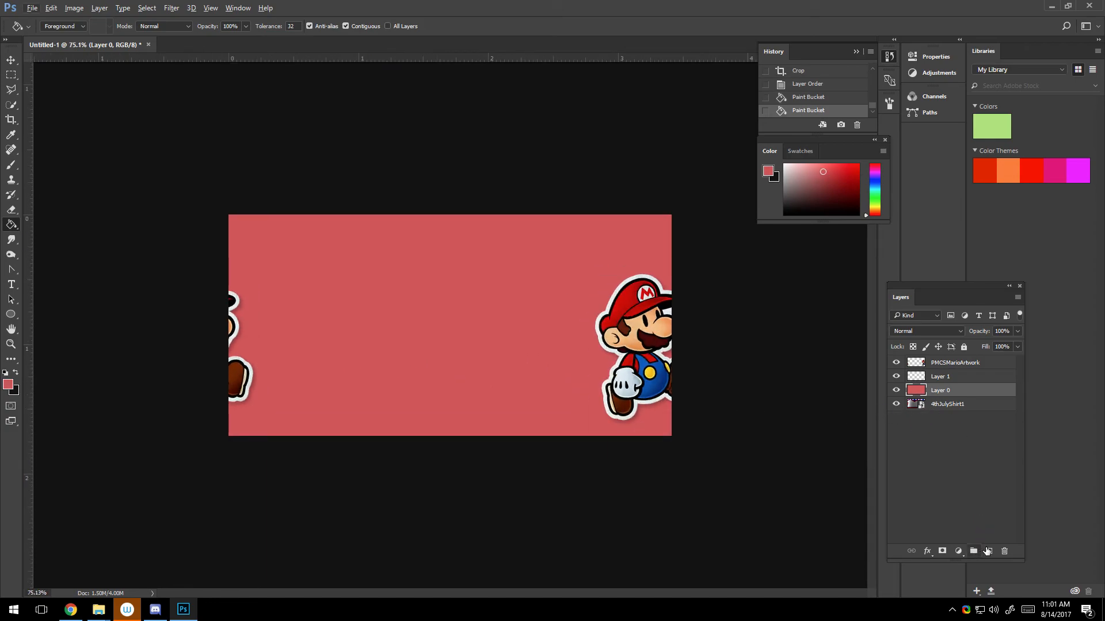
# Add an empty layer above Layer 0, put Layer 0 beneath 4thJulyShirt1, and make the empty layer active
pyautogui.click(986, 551)
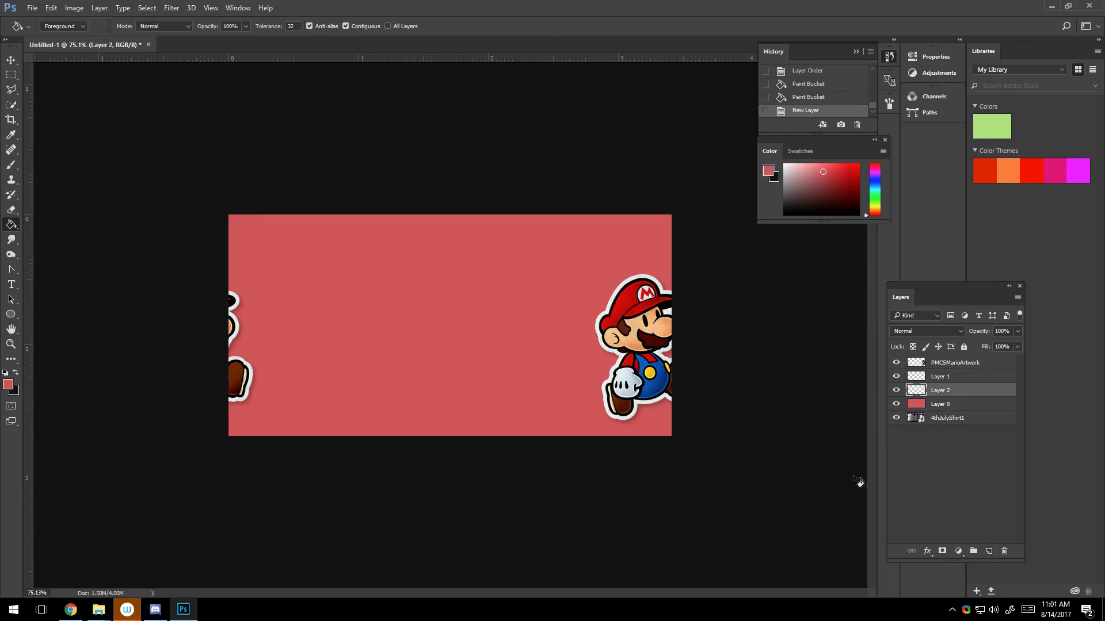
pyautogui.click(10, 90)
pyautogui.moveTo(925, 409); pyautogui.dragTo(912, 424)
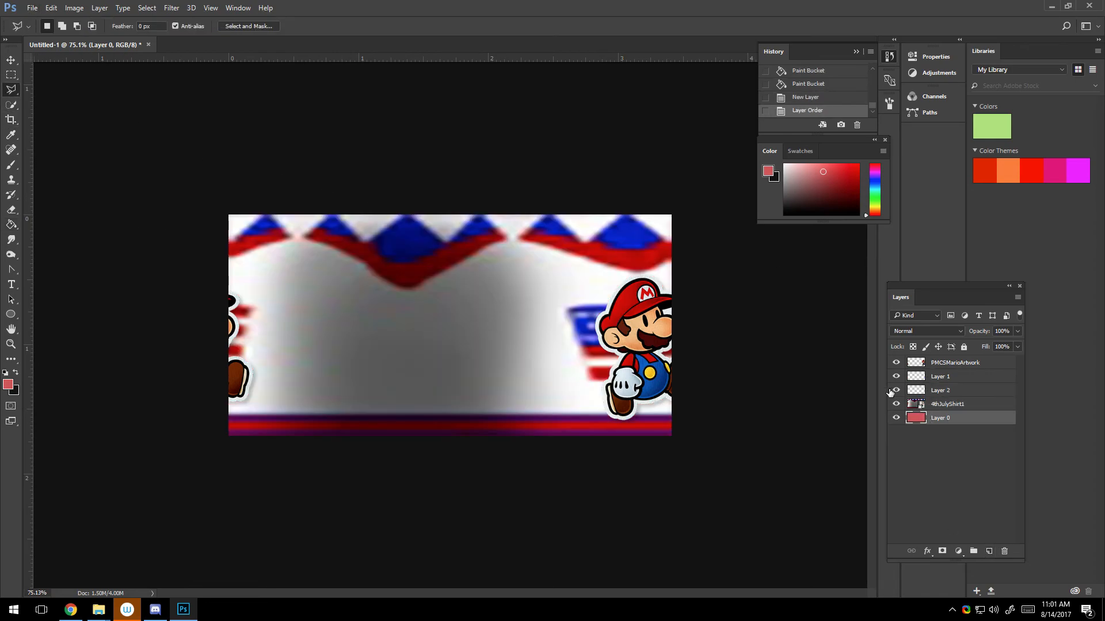
pyautogui.click(940, 393)
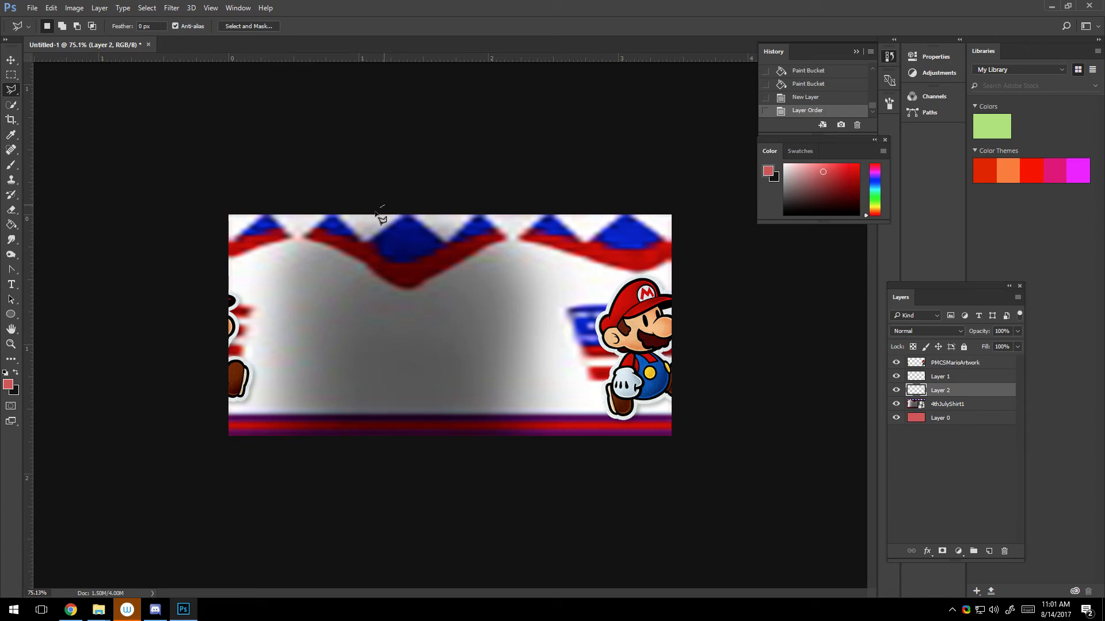
# Outline the middle of the grey shaded area with the Polygonal Lasso, fill it black on Layer 2, hide 4thJulyShirt1 and deselect
pyautogui.moveTo(346, 375)
pyautogui.mouseDown()
pyautogui.moveTo(346, 445)
pyautogui.moveTo(498, 447)
pyautogui.moveTo(507, 374)
pyautogui.moveTo(498, 335)
pyautogui.mouseUp()
pyautogui.moveTo(488, 247)
pyautogui.mouseDown()
pyautogui.moveTo(471, 213)
pyautogui.moveTo(383, 206)
pyautogui.mouseUp()
pyautogui.click(784, 215)
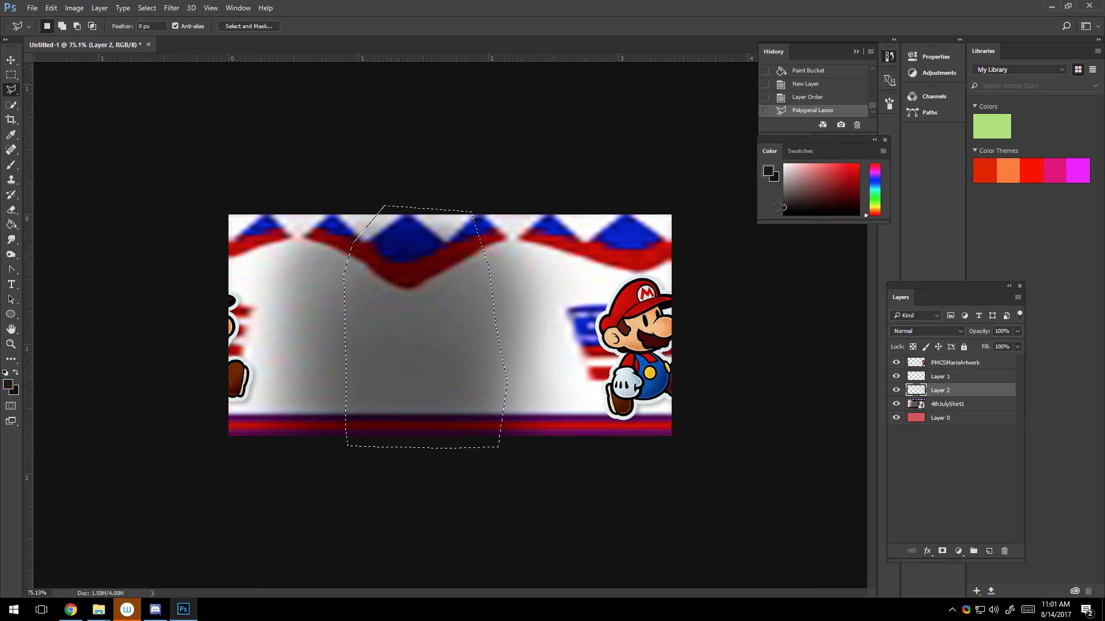
pyautogui.click(11, 224)
pyautogui.click(391, 308)
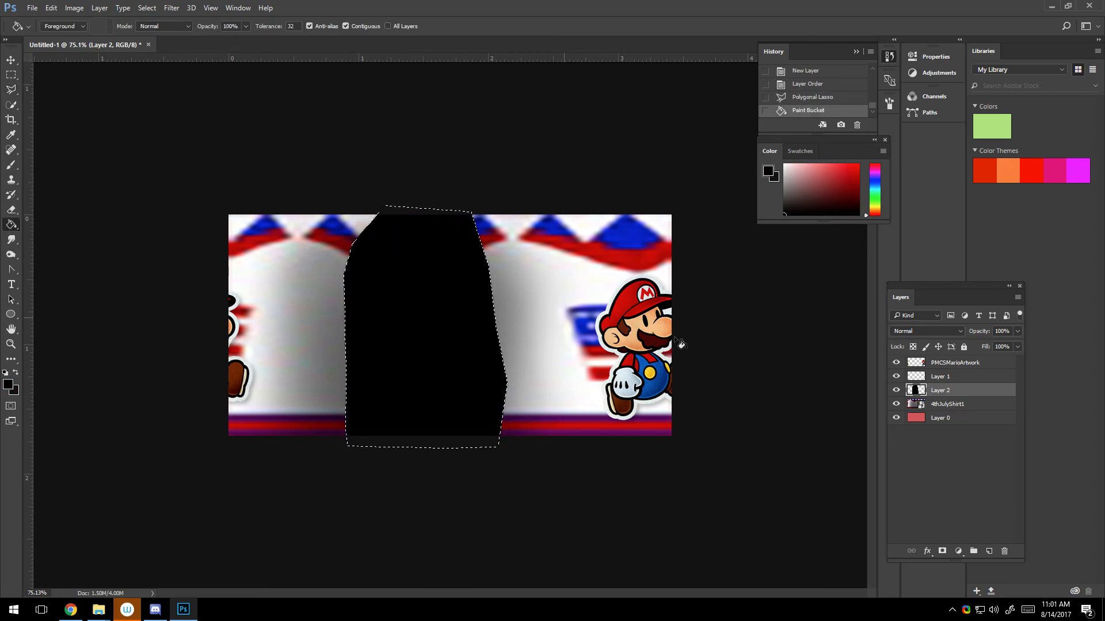
pyautogui.click(896, 405)
pyautogui.hotkey('ctrl', 'd')
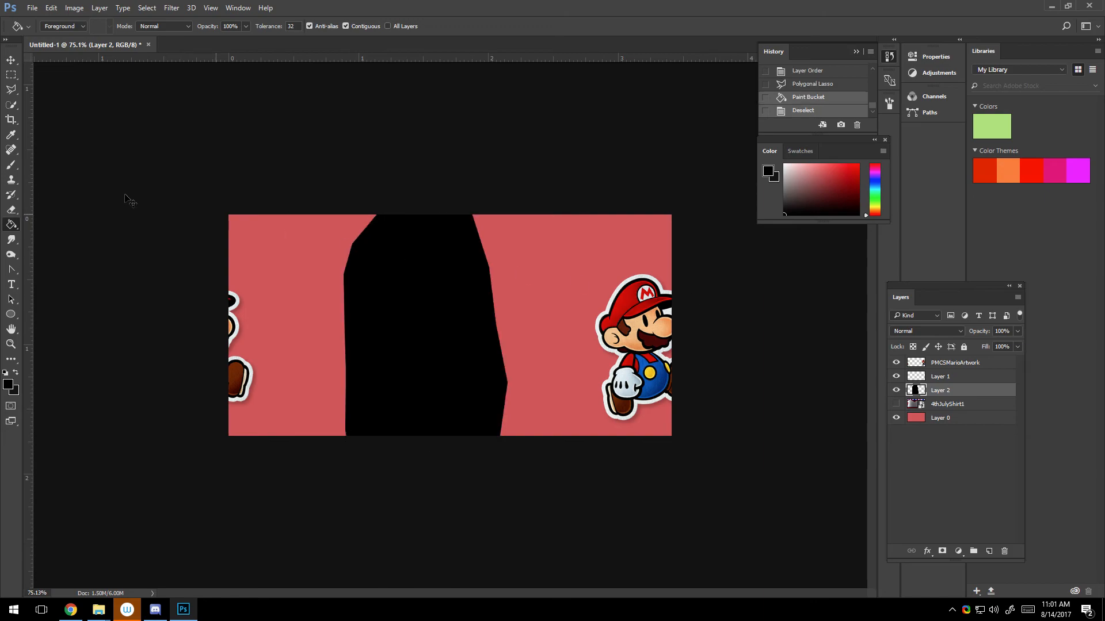
# Soften the edges of the black shape on Layer 2 with a Gaussian Blur
pyautogui.click(9, 95)
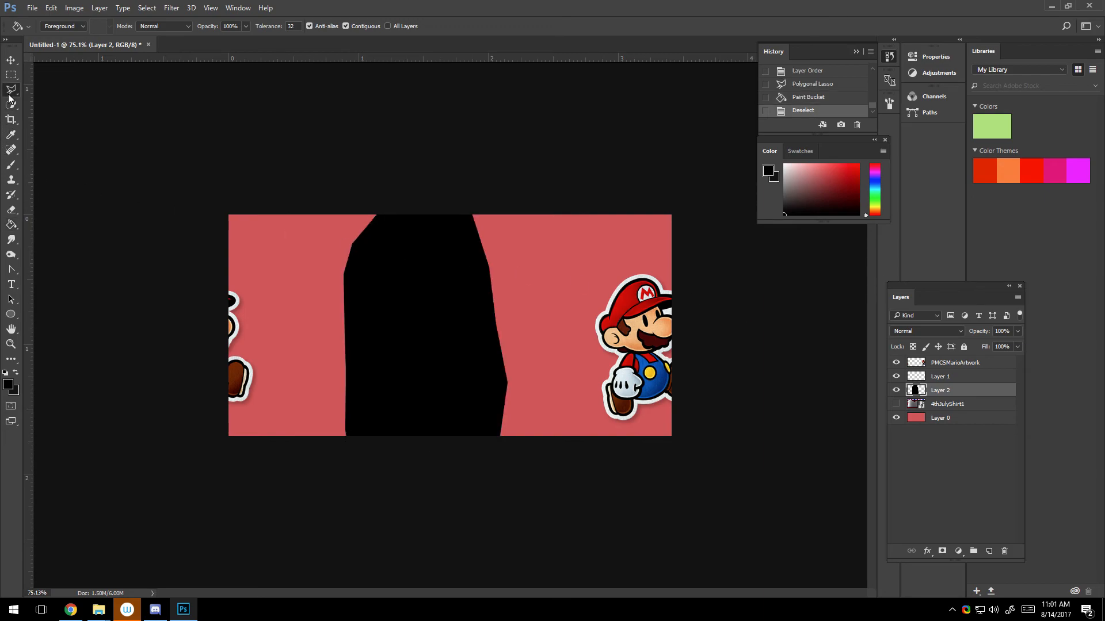
pyautogui.click(171, 7)
pyautogui.moveTo(190, 134)
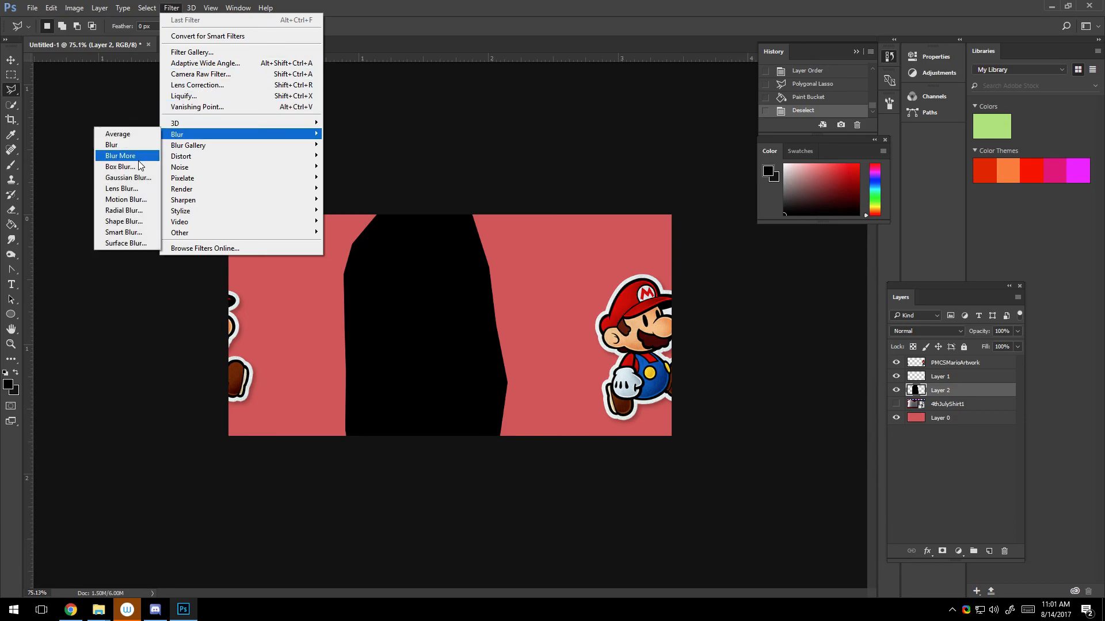
pyautogui.click(103, 177)
pyautogui.moveTo(122, 409)
pyautogui.mouseDown()
pyautogui.moveTo(149, 408)
pyautogui.moveTo(136, 414)
pyautogui.mouseUp()
pyautogui.click(239, 262)
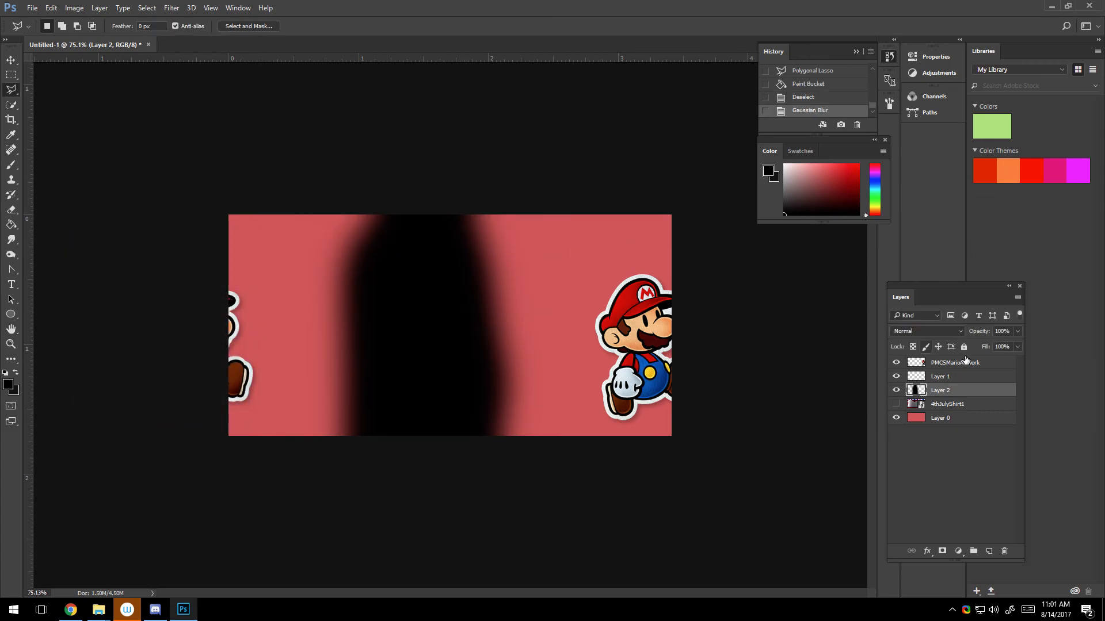
# Lower the opacity of the blurred black shading on Layer 2 to 29%
pyautogui.moveTo(981, 348); pyautogui.dragTo(976, 350)
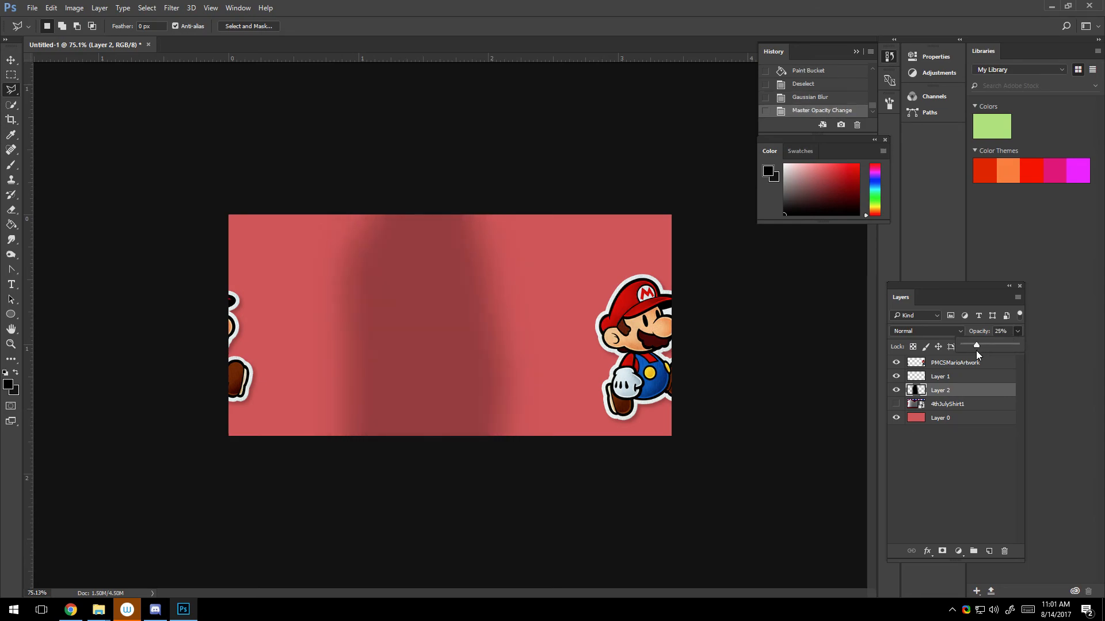
pyautogui.scroll(-2, 647, 321)
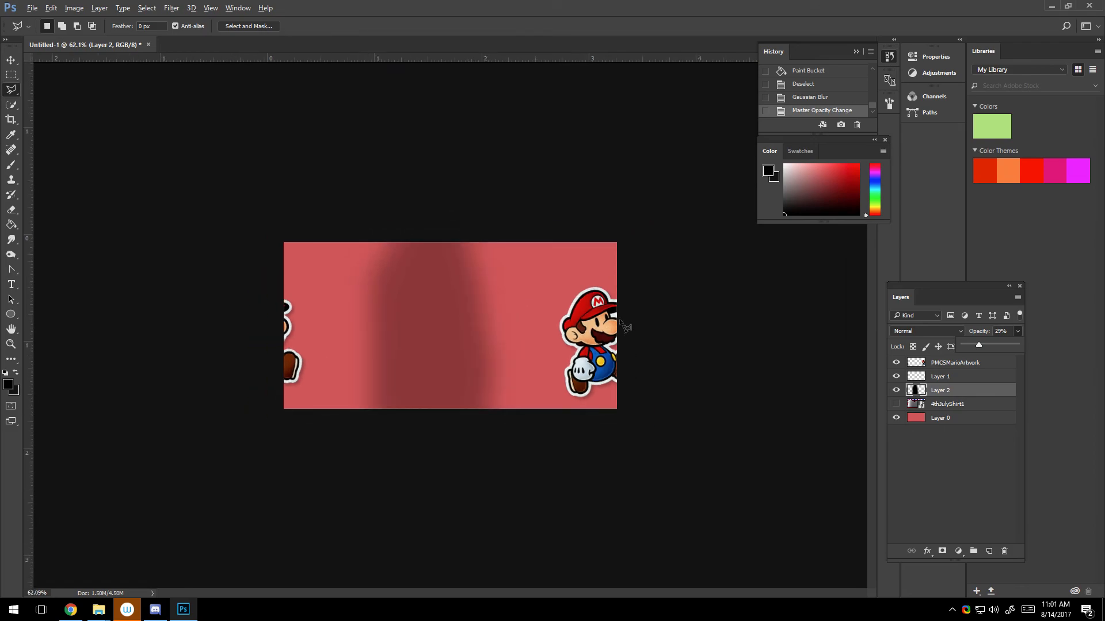
pyautogui.scroll(4, 600, 322)
# Show the 4thJulyShirt1 layer and move it above the shading on Layer 2
pyautogui.click(896, 405)
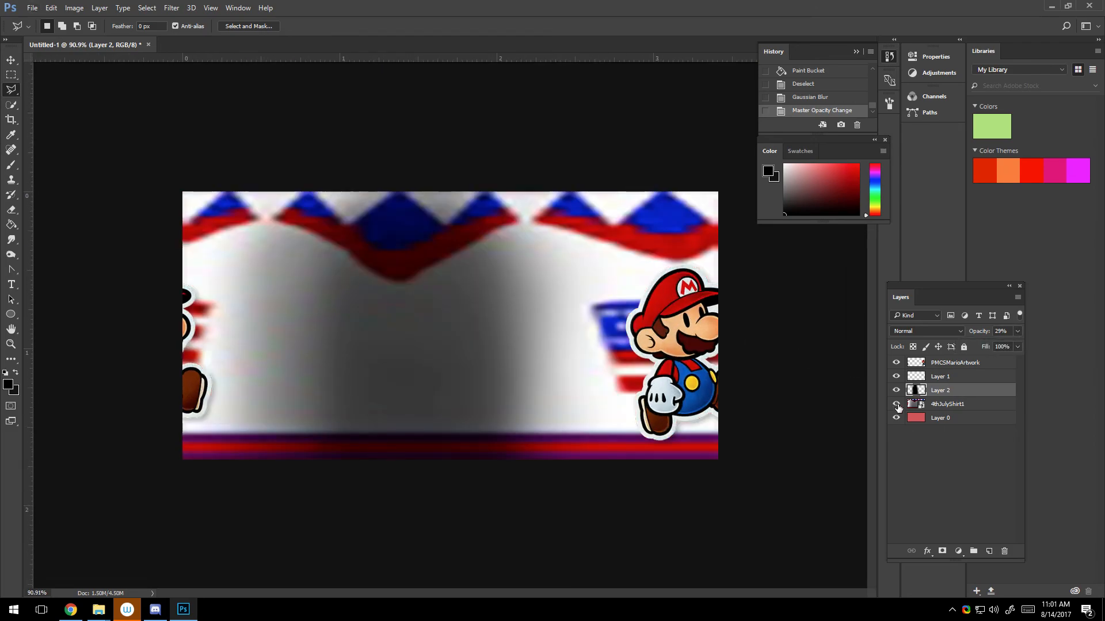
pyautogui.click(896, 405)
pyautogui.moveTo(947, 403); pyautogui.dragTo(946, 384)
pyautogui.click(896, 390)
pyautogui.click(945, 391)
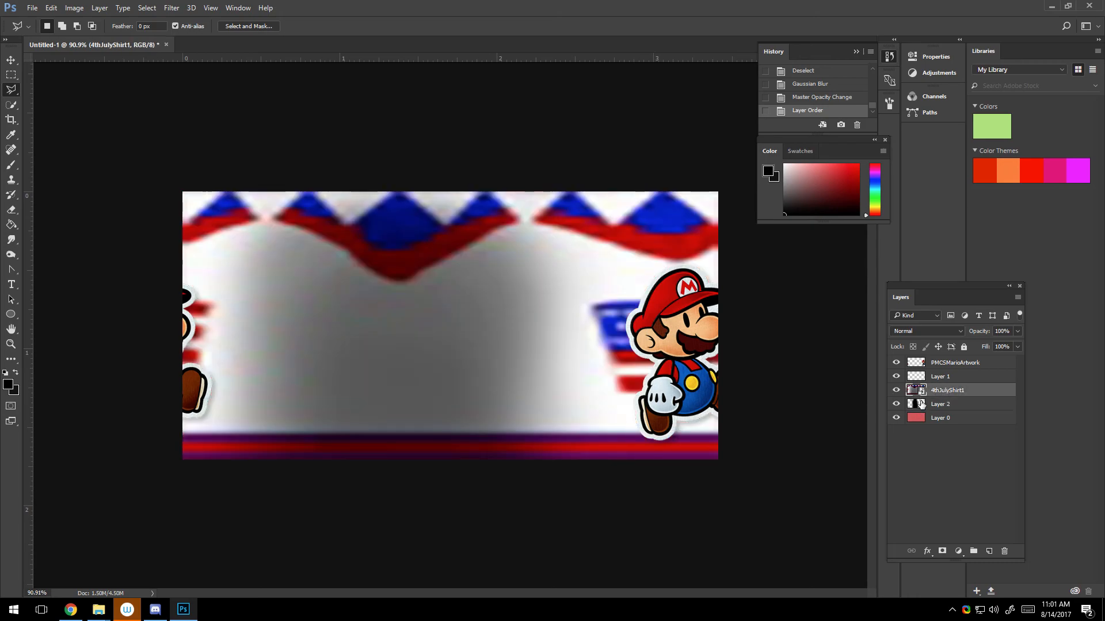
# Add two empty layers above 4thJulyShirt1 and activate the Pen tool in Path mode
pyautogui.click(988, 551)
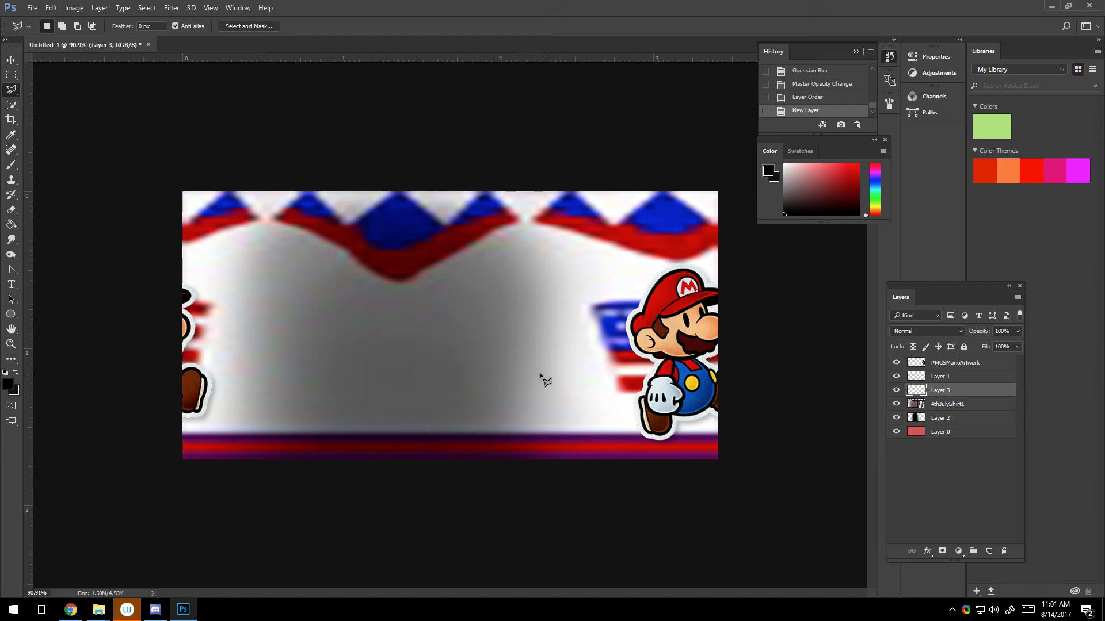
pyautogui.click(988, 551)
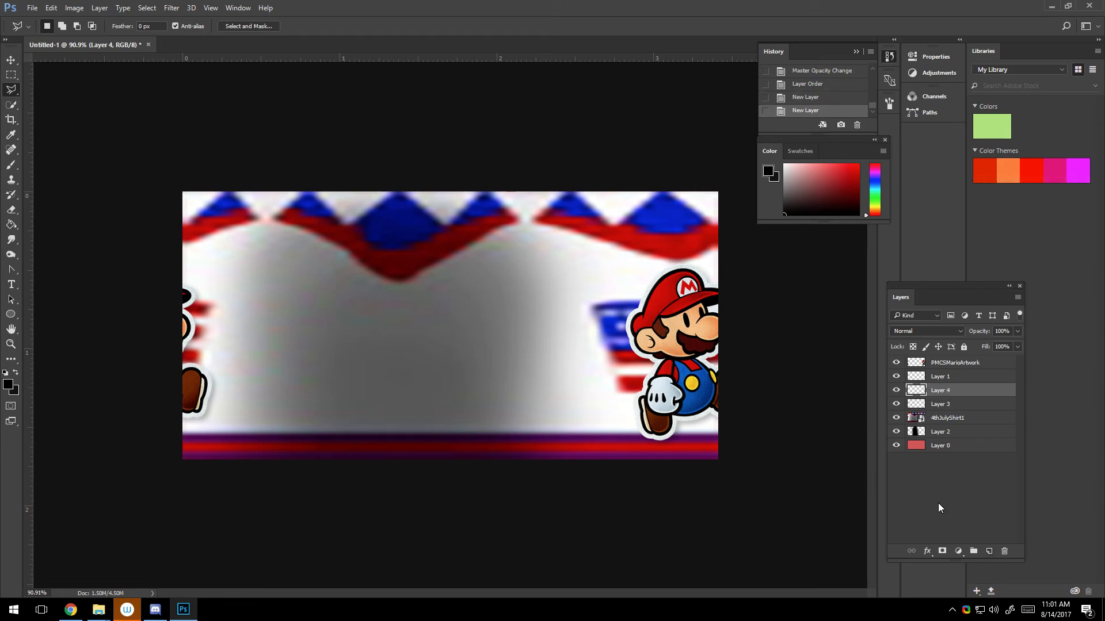
pyautogui.rightClick(12, 271)
pyautogui.click(29, 267)
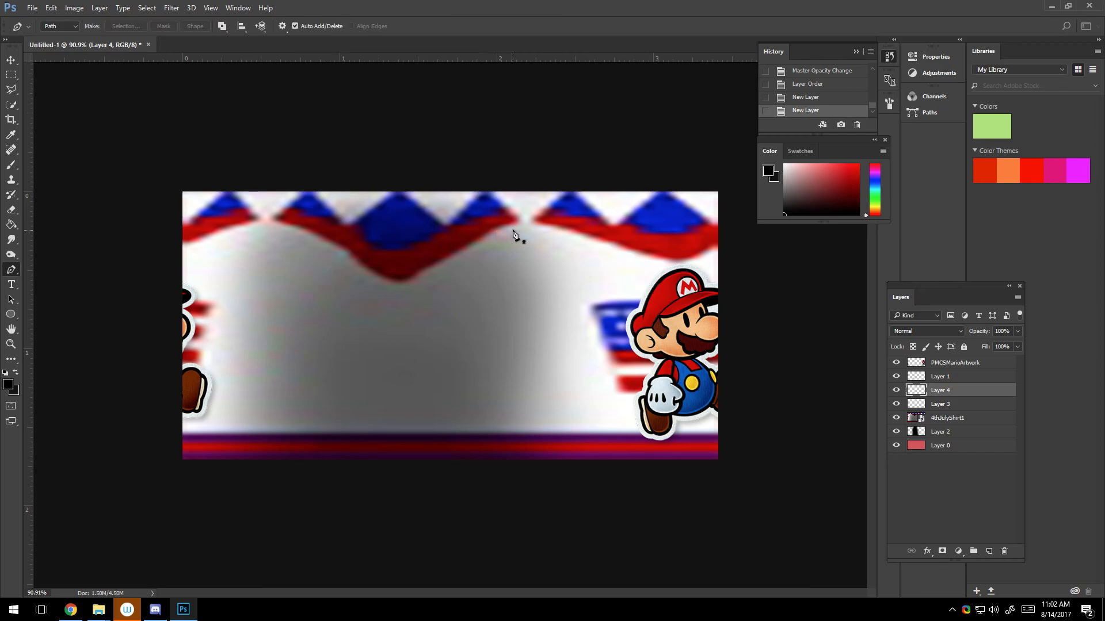
# Trace the red collar band's lower edge to the shirt's left edge with the Pen tool and place a horizontal guide at that end
pyautogui.click(518, 222)
pyautogui.moveTo(404, 285); pyautogui.dragTo(390, 297)
pyautogui.keyDown('alt'); pyautogui.click(409, 281); pyautogui.keyUp('alt')
pyautogui.moveTo(353, 251); pyautogui.dragTo(169, 236)
pyautogui.keyDown('alt'); pyautogui.click(354, 251); pyautogui.keyUp('alt')
pyautogui.keyDown('alt'); pyautogui.click(281, 223); pyautogui.keyUp('alt')
pyautogui.keyDown('alt'); pyautogui.click(222, 230); pyautogui.keyUp('alt')
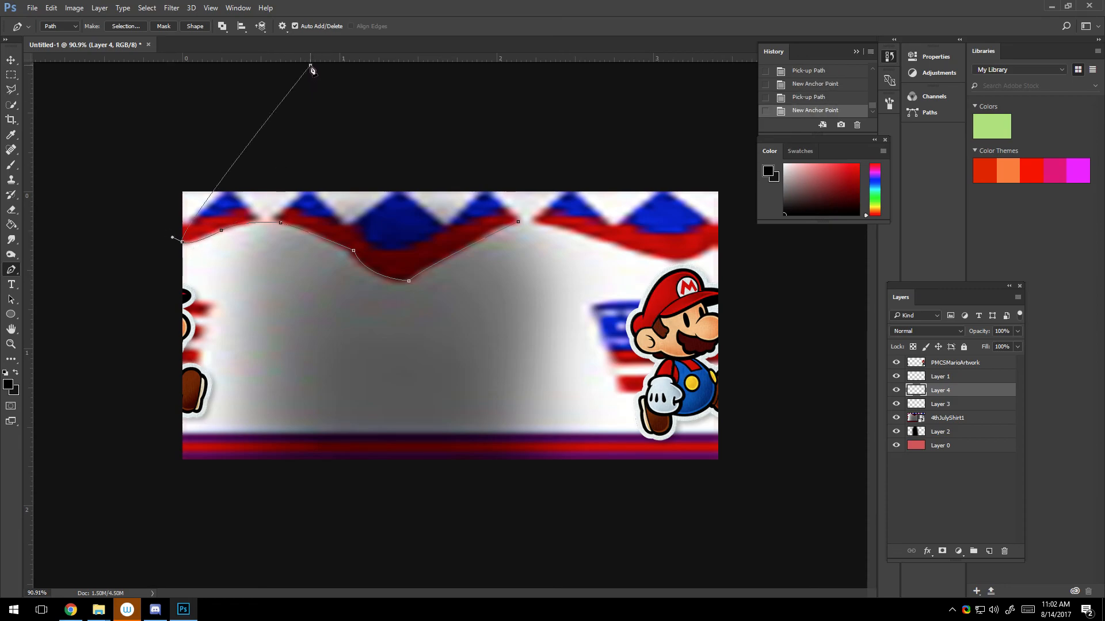
pyautogui.moveTo(309, 58); pyautogui.dragTo(311, 243)
pyautogui.click(181, 241)
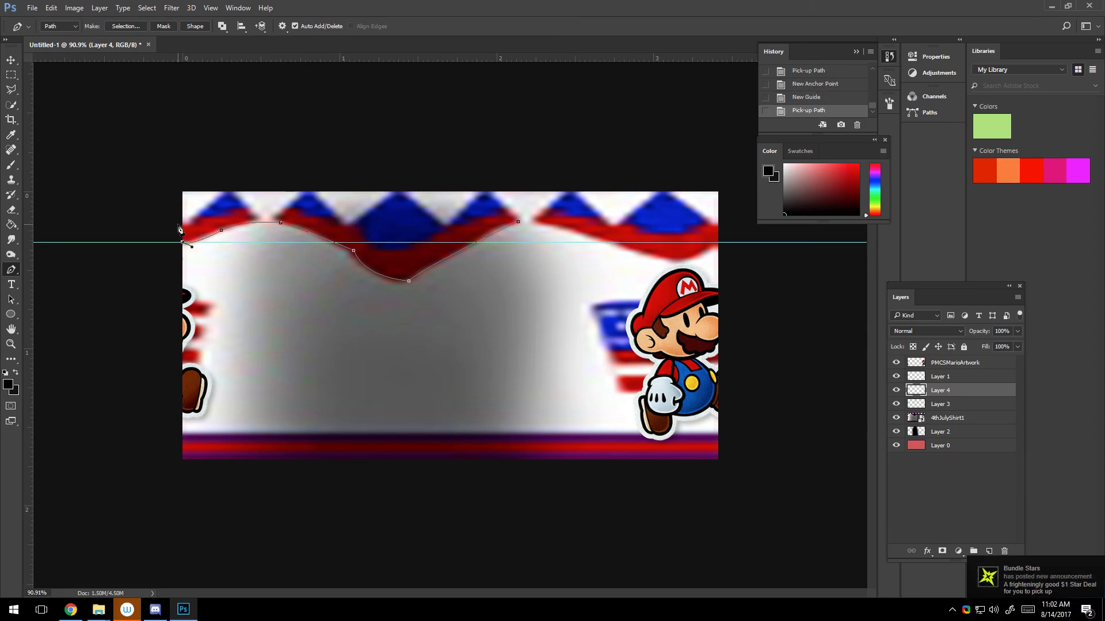
# Continue the pen path up the shirt's left edge and along the collar's upper outline over the first two blue peaks
pyautogui.moveTo(180, 224); pyautogui.dragTo(199, 220)
pyautogui.click(180, 224)
pyautogui.click(189, 225)
pyautogui.click(198, 219)
pyautogui.click(226, 190)
pyautogui.moveTo(234, 186); pyautogui.dragTo(258, 221)
pyautogui.click(258, 219)
pyautogui.click(275, 222)
pyautogui.hotkey('ctrl', 'z')
pyautogui.click(274, 219)
pyautogui.moveTo(308, 189); pyautogui.dragTo(313, 190)
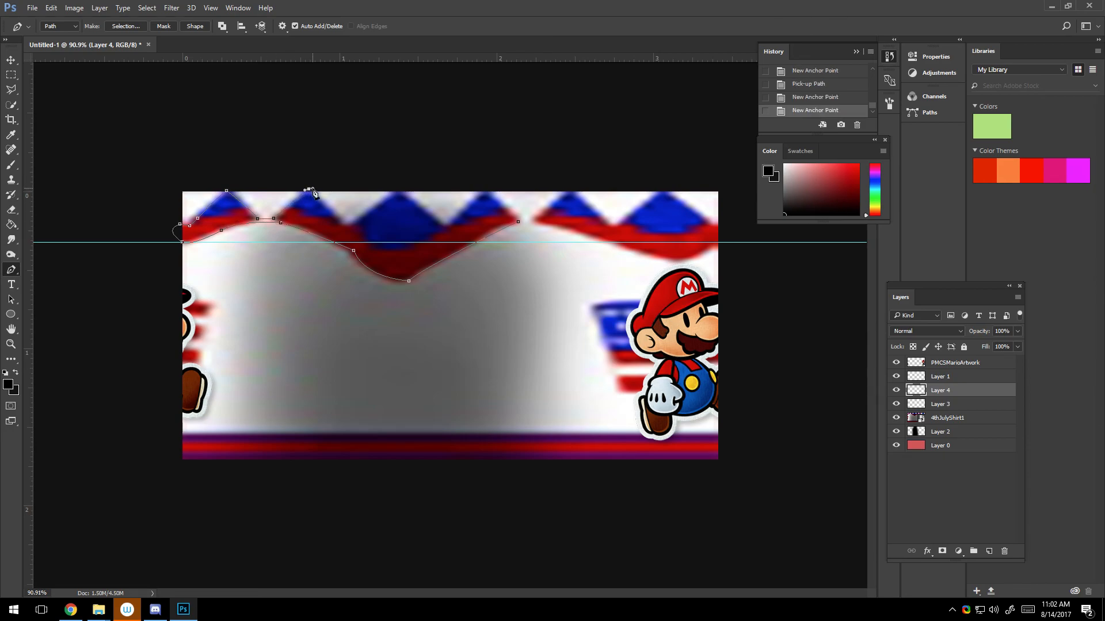
pyautogui.click(307, 189)
# Continue the pen path along the collar's zigzag from the valley after the second peak to the last blue peak near the right edge
pyautogui.click(344, 223)
pyautogui.click(343, 222)
pyautogui.click(350, 225)
pyautogui.click(406, 185)
pyautogui.click(399, 185)
pyautogui.click(483, 184)
pyautogui.click(519, 219)
pyautogui.click(534, 220)
pyautogui.click(614, 225)
pyautogui.click(666, 184)
# Place a guide at the zigzag's base, carry the path down the right edge and back along the band's lower edge, and close it
pyautogui.moveTo(329, 55); pyautogui.dragTo(339, 223)
pyautogui.click(722, 226)
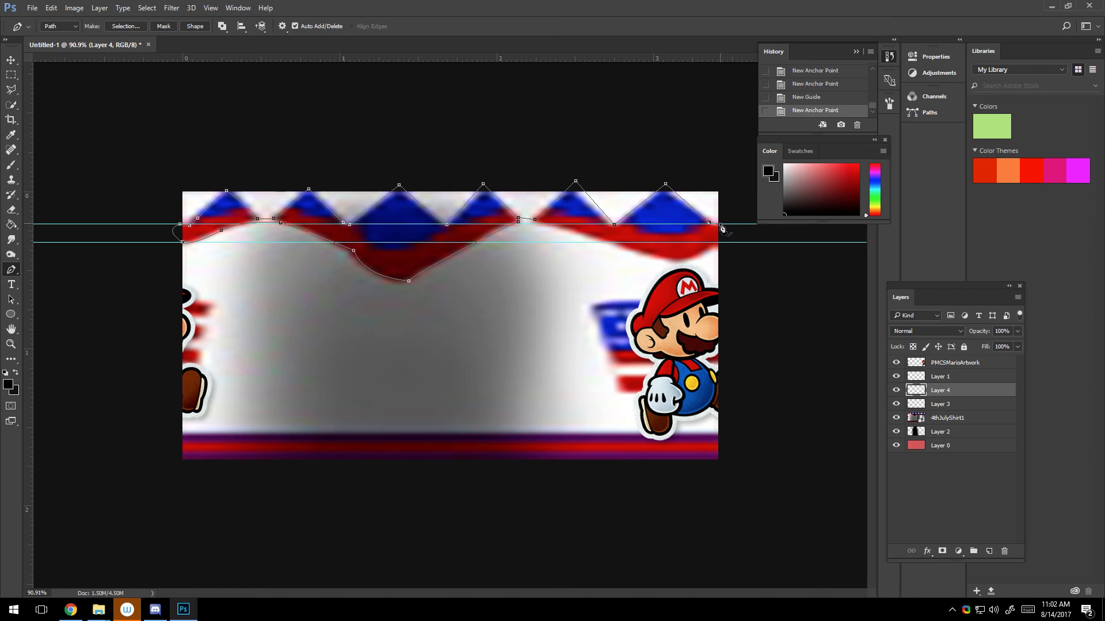
pyautogui.click(721, 242)
pyautogui.moveTo(684, 263); pyautogui.dragTo(693, 263)
pyautogui.click(533, 224)
pyautogui.moveTo(616, 244); pyautogui.dragTo(632, 253)
pyautogui.click(627, 248)
pyautogui.moveTo(537, 224); pyautogui.dragTo(521, 225)
pyautogui.click(538, 225)
pyautogui.click(519, 222)
# Turn the closed collar path into a vector mask on Layer 4 and fill the layer with dark red sampled from the trim
pyautogui.rightClick(528, 247)
pyautogui.click(562, 258)
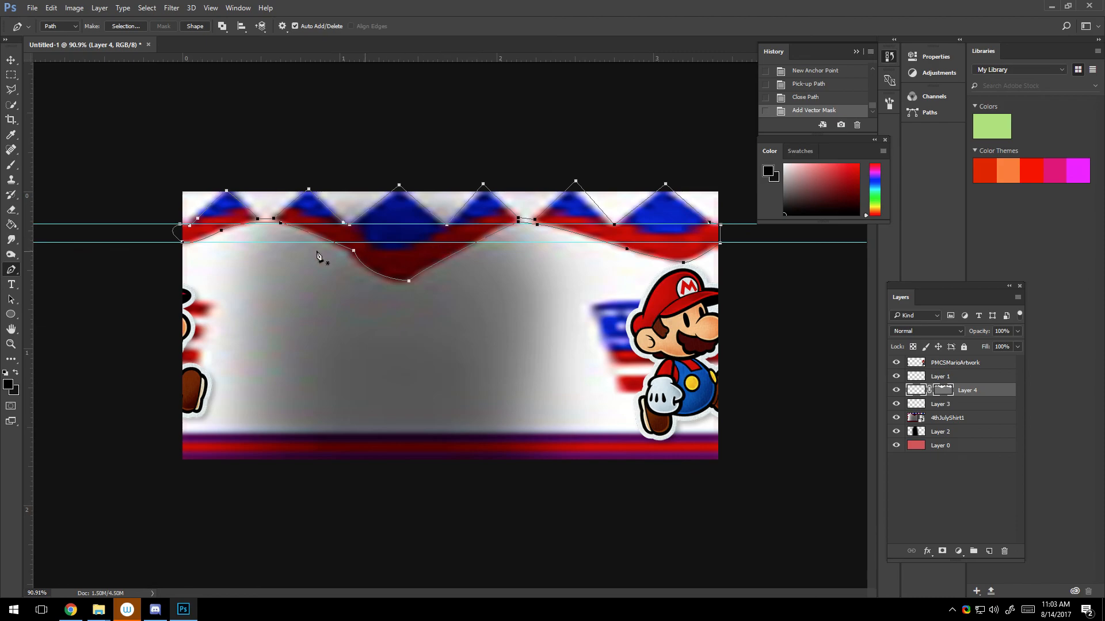
pyautogui.click(11, 165)
pyautogui.keyDown('alt'); pyautogui.click(305, 214); pyautogui.keyUp('alt')
pyautogui.click(17, 225)
pyautogui.click(502, 302)
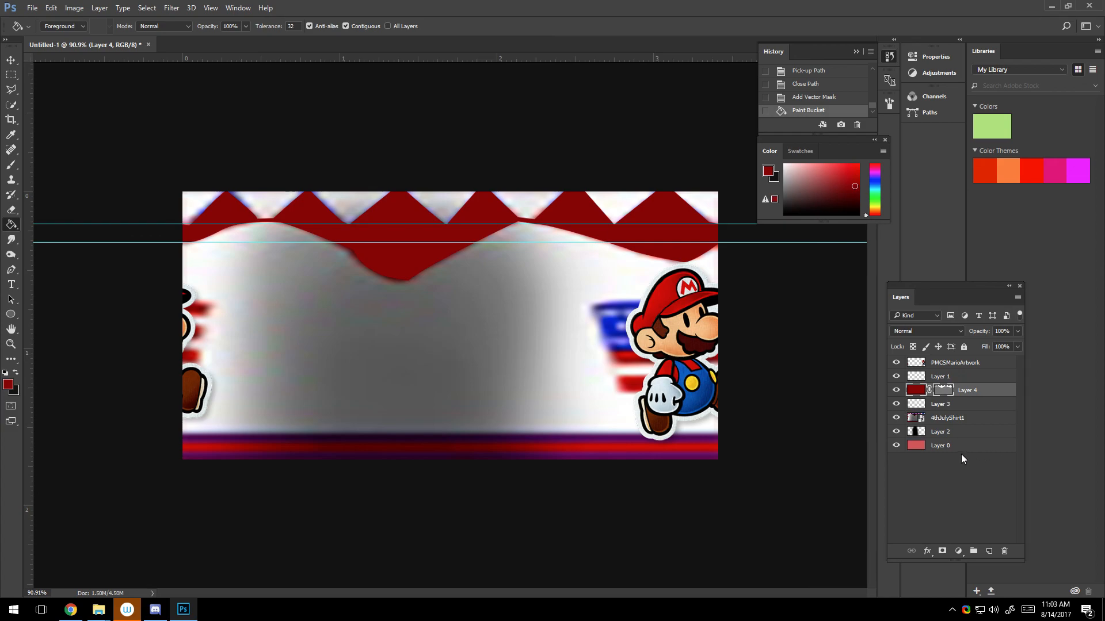
# Add an empty layer above Layer 4 and apply a Multiply Inner Shadow to Layer 4 with size 32 px and adjusted opacity
pyautogui.click(988, 551)
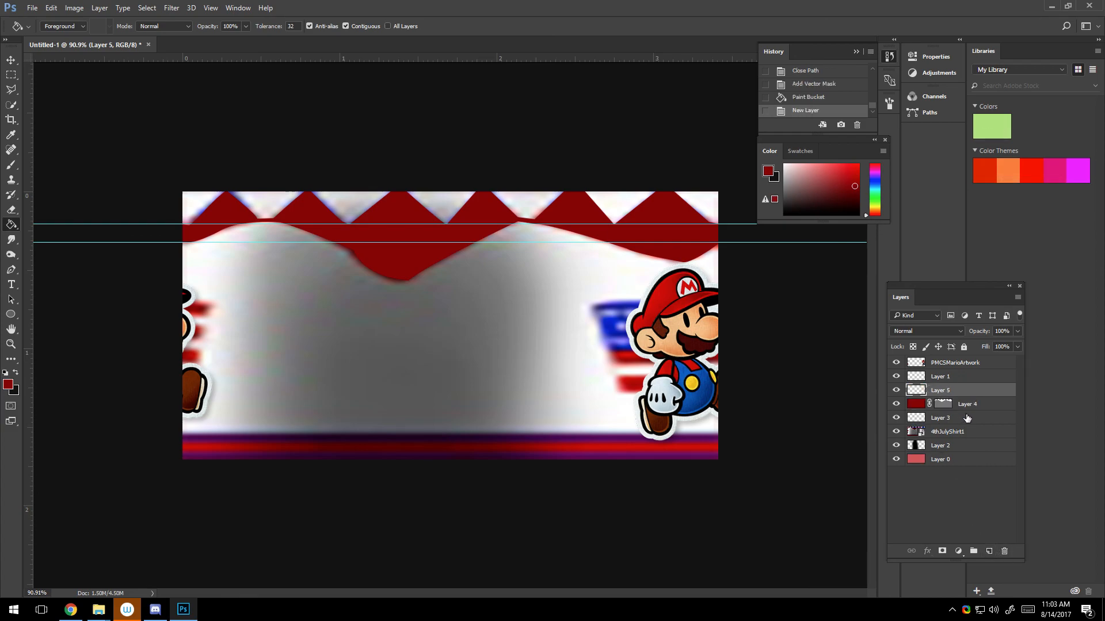
pyautogui.rightClick(964, 405)
pyautogui.click(932, 69)
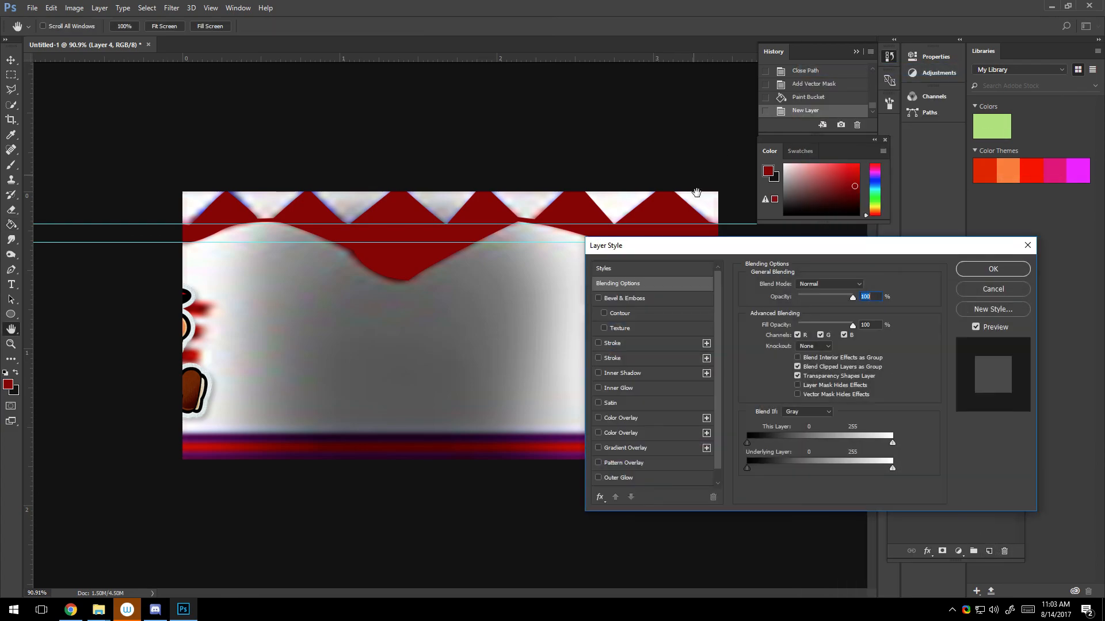
pyautogui.click(630, 374)
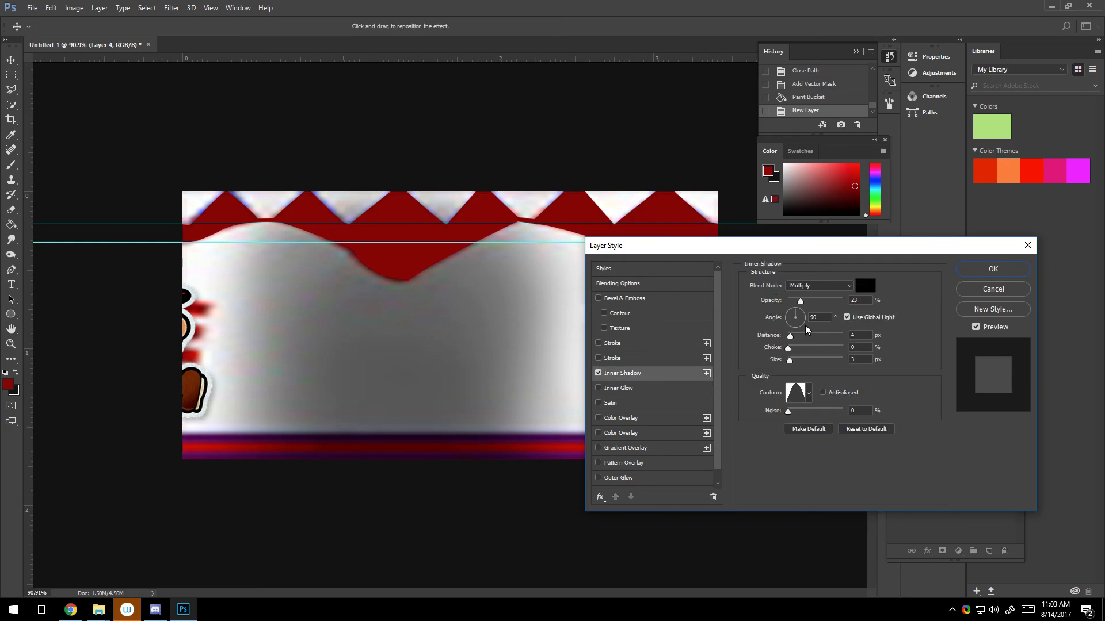
pyautogui.moveTo(800, 303); pyautogui.dragTo(829, 302)
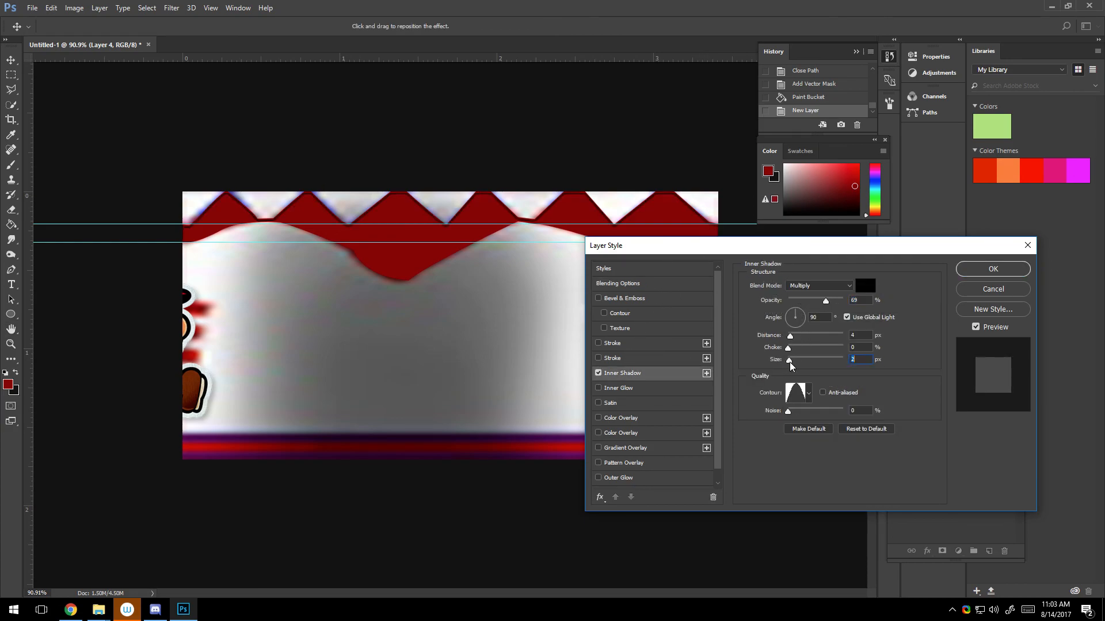
pyautogui.moveTo(790, 364); pyautogui.dragTo(798, 363)
pyautogui.moveTo(817, 298); pyautogui.dragTo(797, 299)
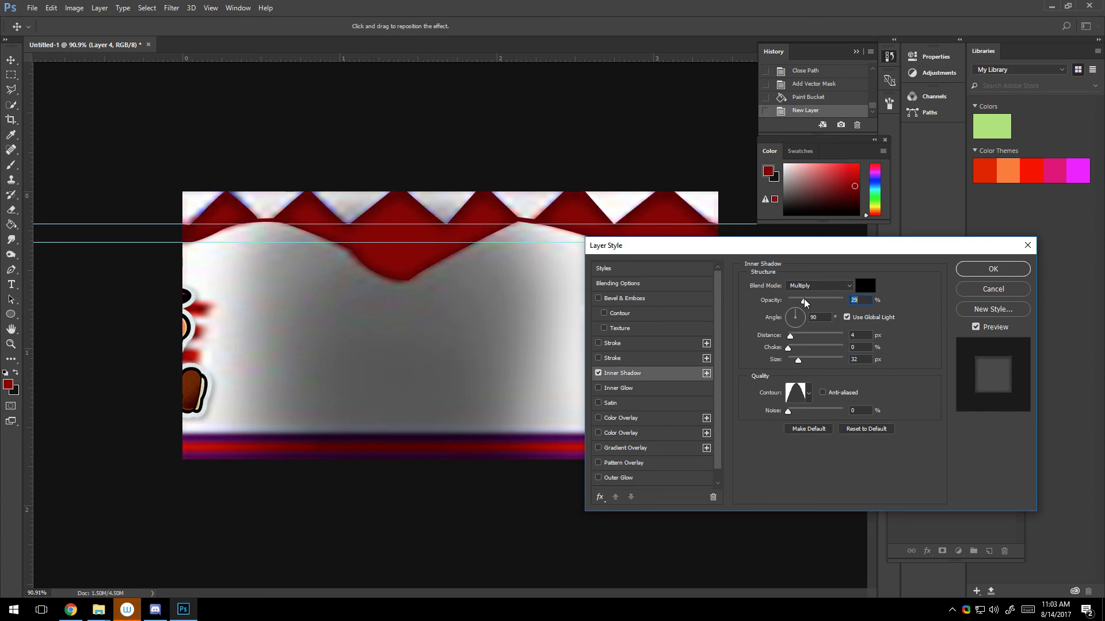
pyautogui.click(992, 269)
# Hide 4thJulyShirt1, add an empty layer above Layer 4, and marquee the full-width zigzag strip down to the upper guide, about 3.413 by 0.210 in
pyautogui.click(896, 453)
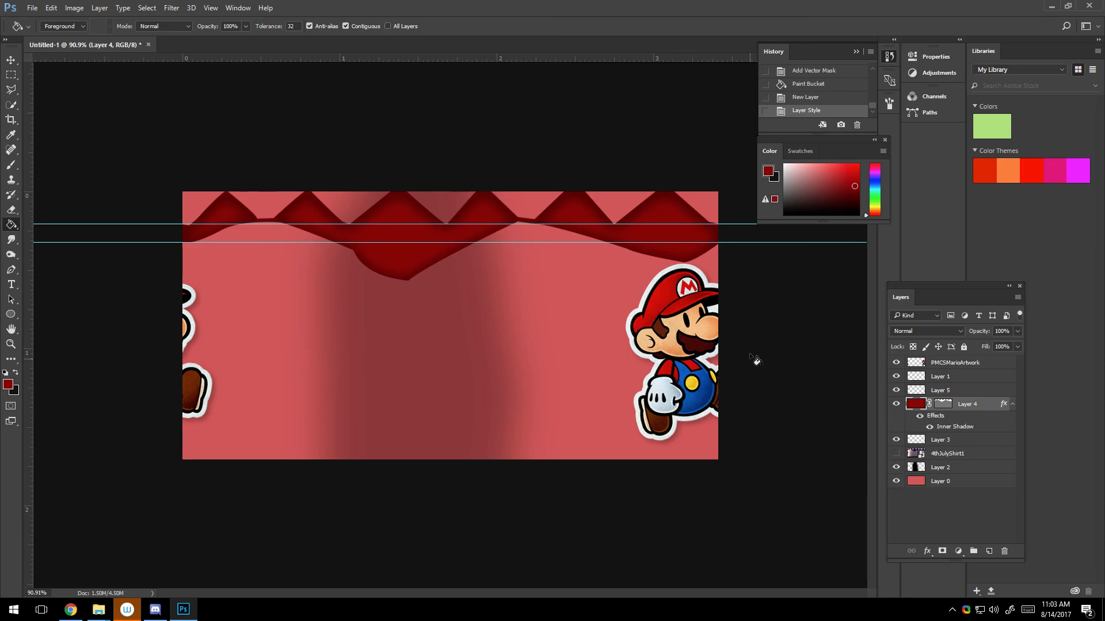
pyautogui.click(990, 551)
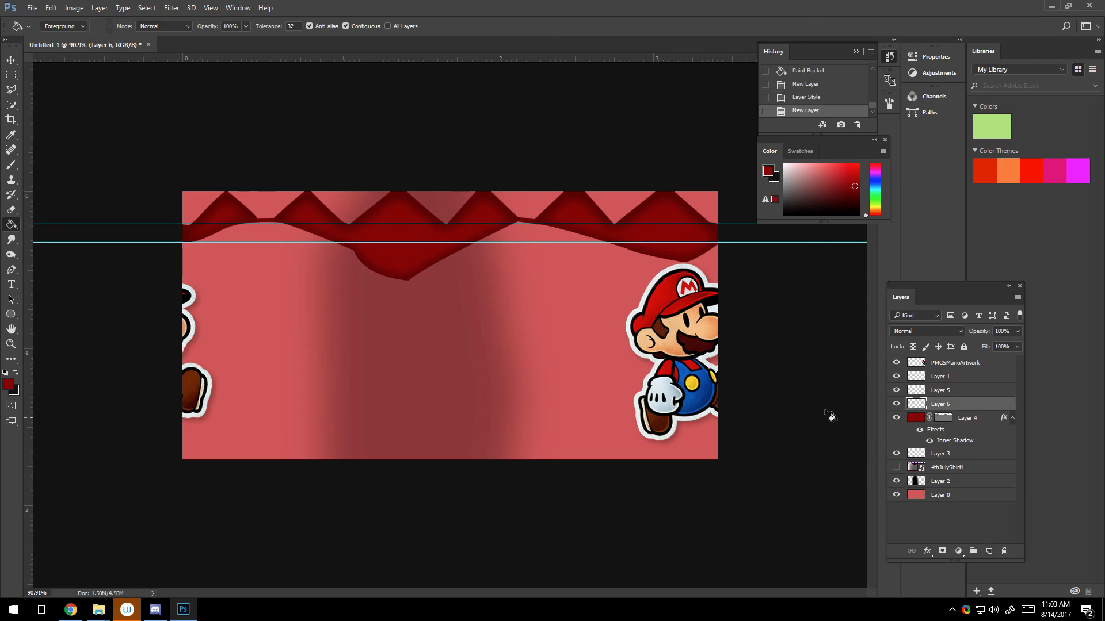
pyautogui.click(11, 75)
pyautogui.moveTo(179, 184); pyautogui.dragTo(755, 224)
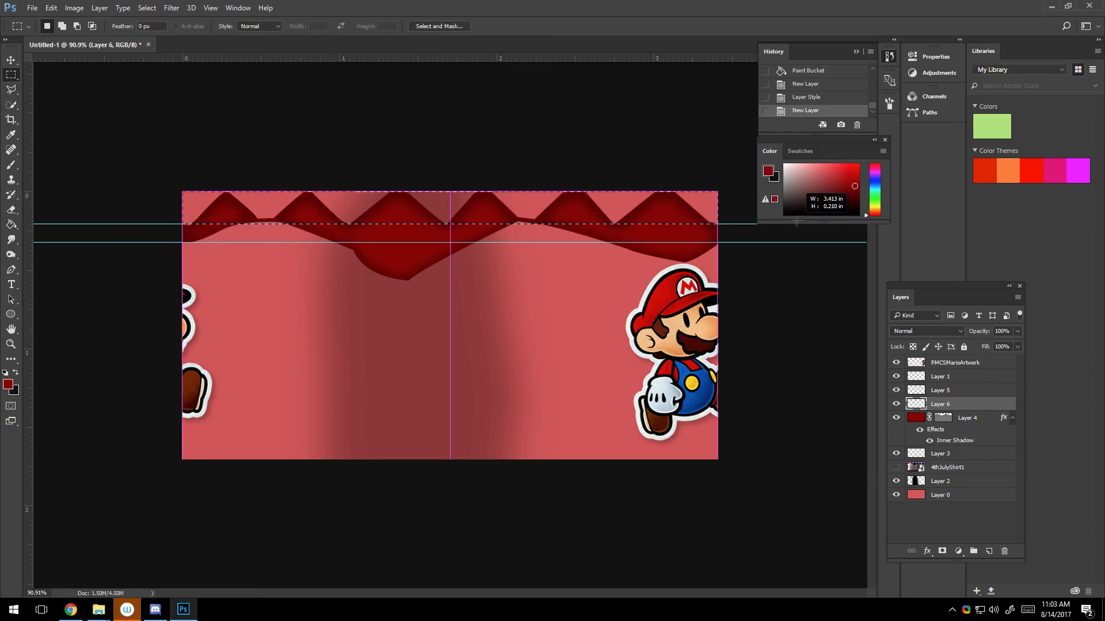
# Subtract the two areas beneath the collar's raised lower edges from the strip selection with the Polygonal Lasso
pyautogui.click(10, 103)
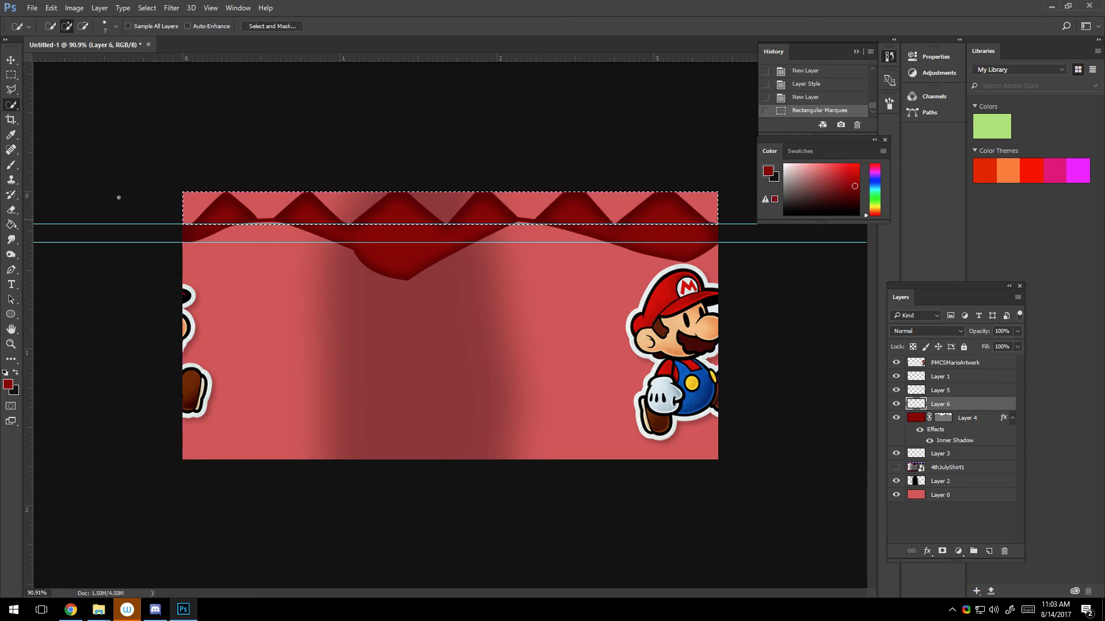
pyautogui.click(9, 91)
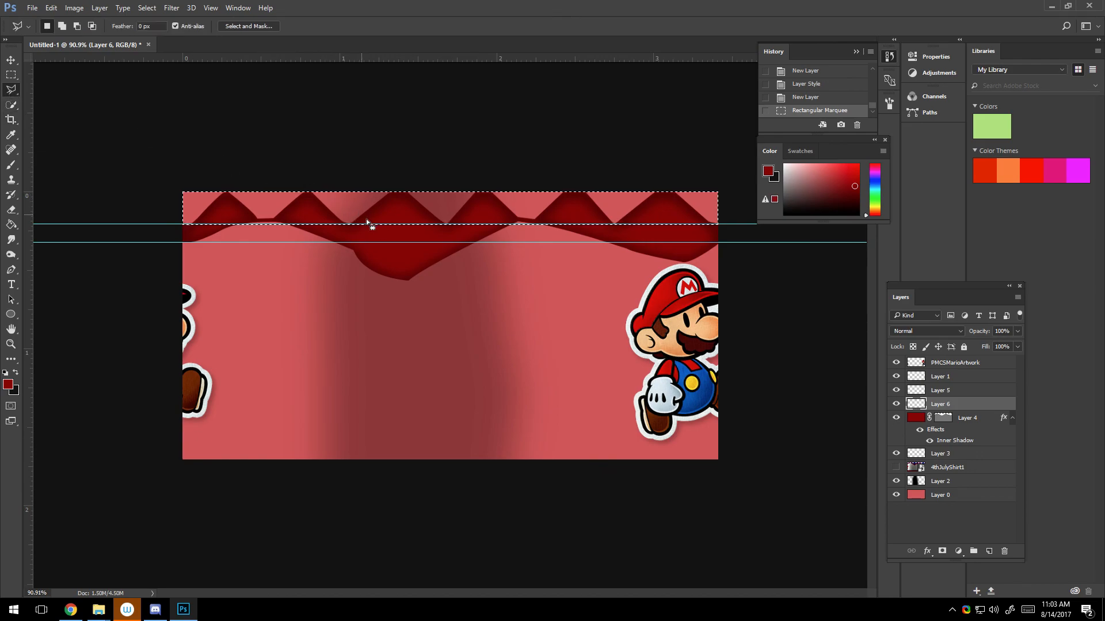
pyautogui.keyDown('alt'); pyautogui.click(466, 233); pyautogui.keyUp('alt')
pyautogui.click(509, 220)
pyautogui.click(466, 233)
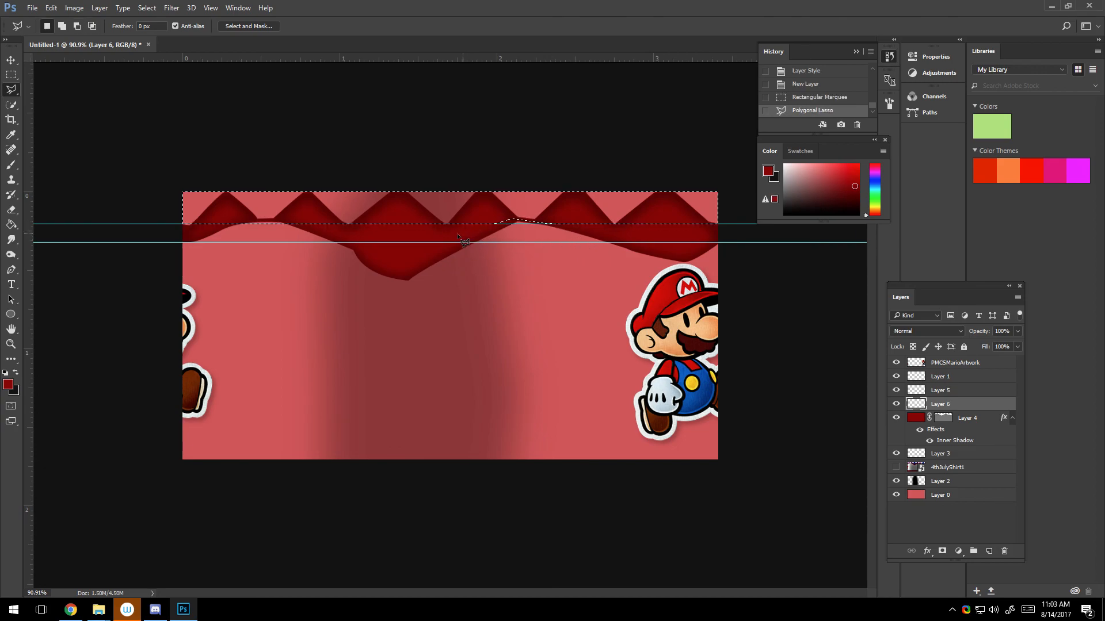
pyautogui.keyDown('alt'); pyautogui.click(283, 220); pyautogui.keyUp('alt')
pyautogui.click(223, 222)
pyautogui.click(295, 224)
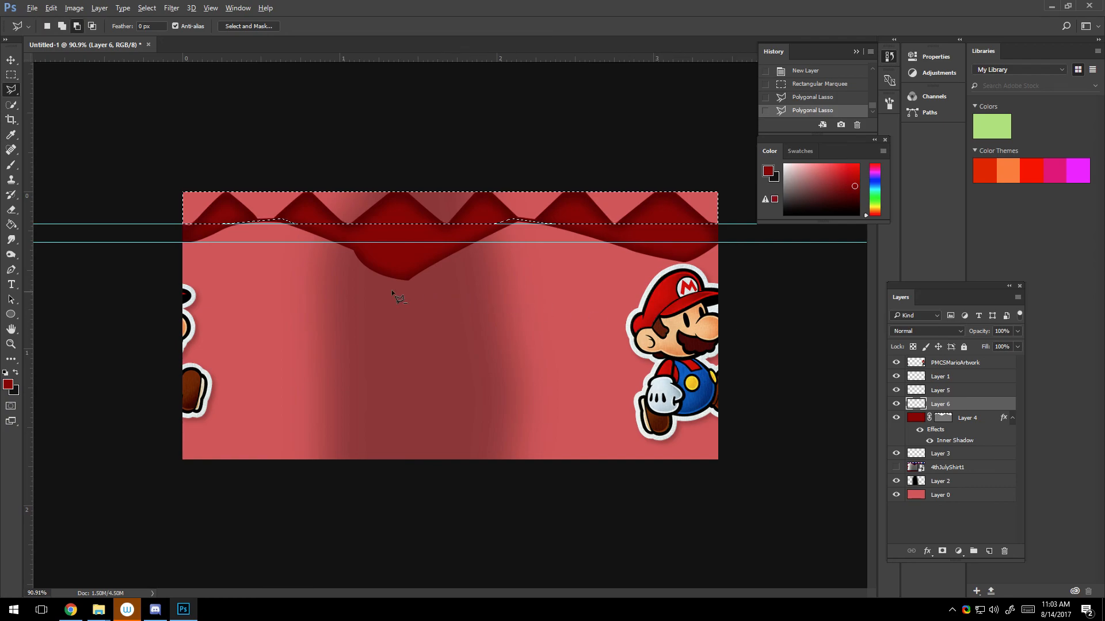
# Add the small uncovered notch below the guide at the artwork's left edge to the strip selection with the Polygonal Lasso
pyautogui.scroll(4, 397, 290)
pyautogui.keyDown('shift'); pyautogui.click(52, 179); pyautogui.keyUp('shift')
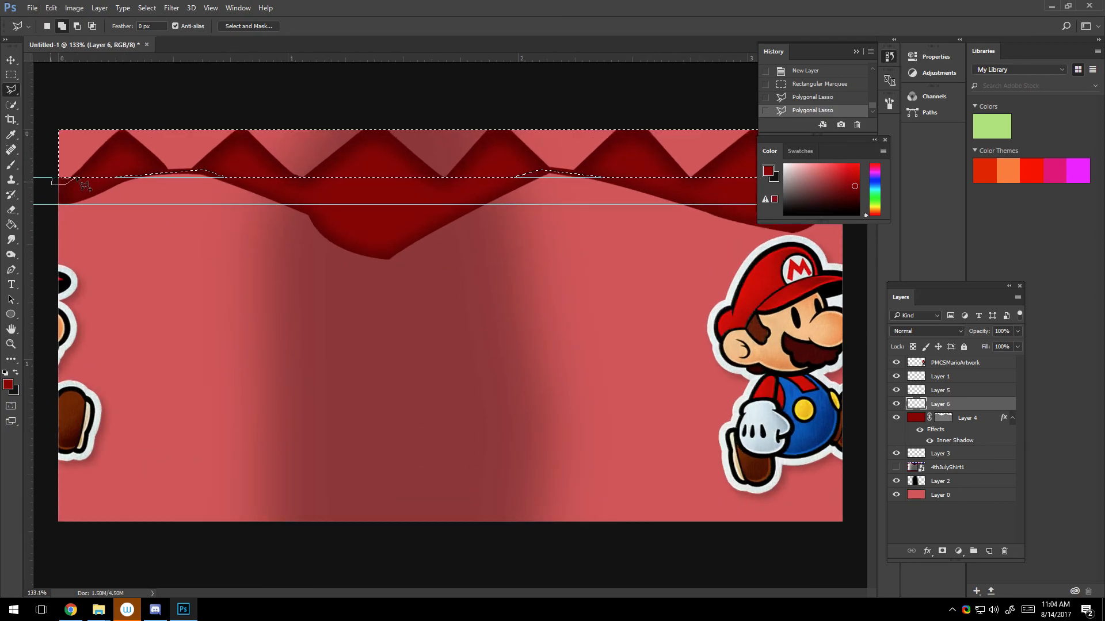
pyautogui.doubleClick(76, 182)
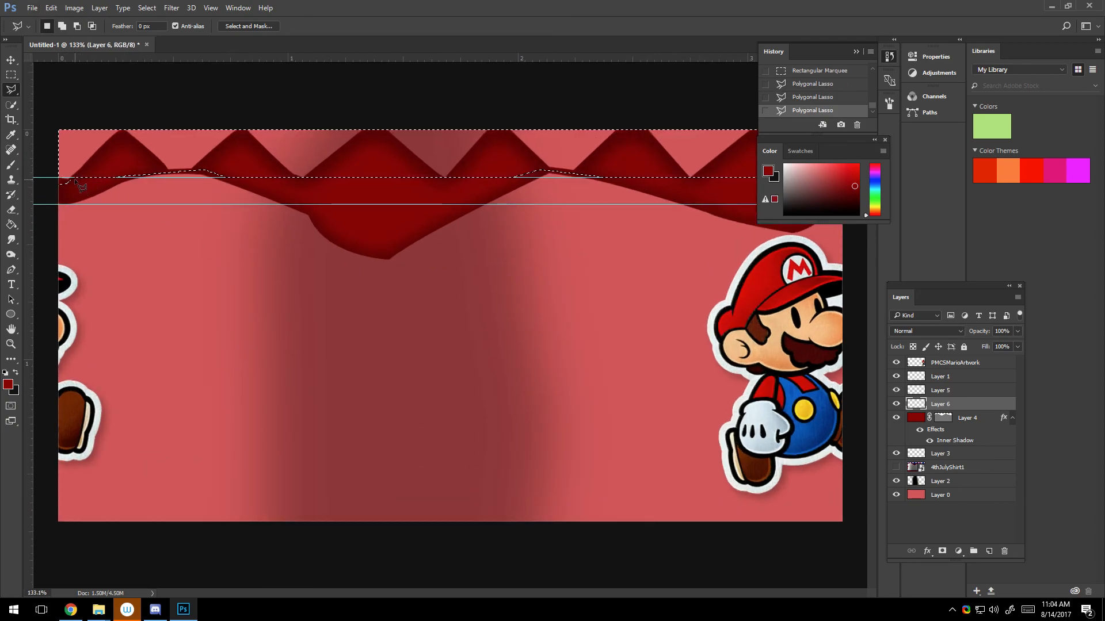
pyautogui.scroll(-4, 450, 325)
pyautogui.rightClick(542, 211)
pyautogui.click(668, 22)
# Fill the selection on Layer 6 with pale pink, move Layer 6 directly below Layer 4, and deselect
pyautogui.click(11, 165)
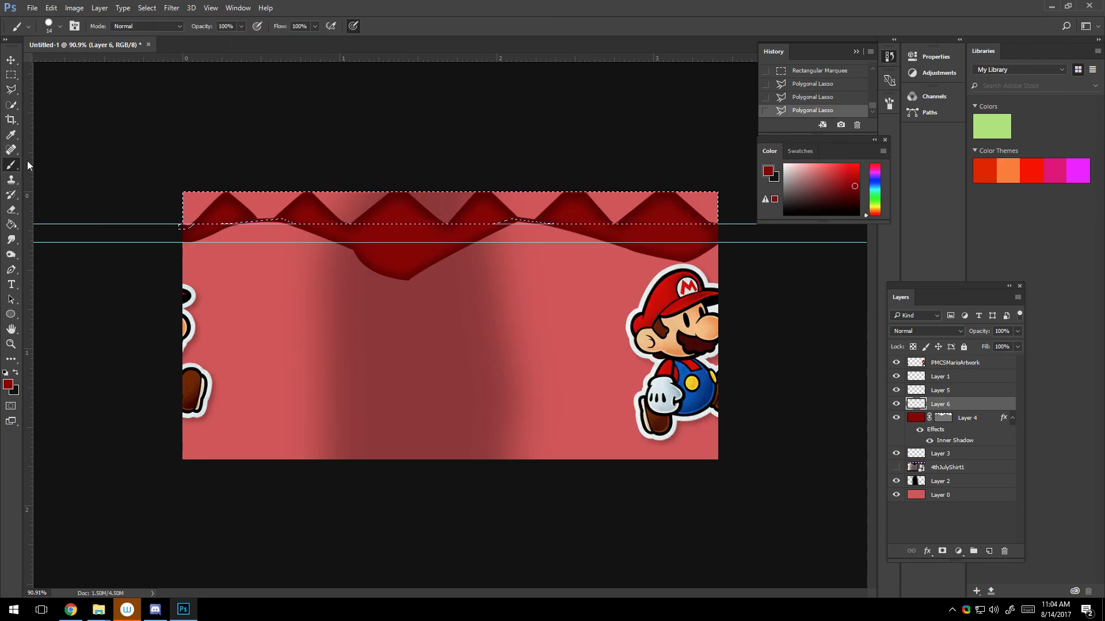
pyautogui.moveTo(801, 178); pyautogui.dragTo(792, 166)
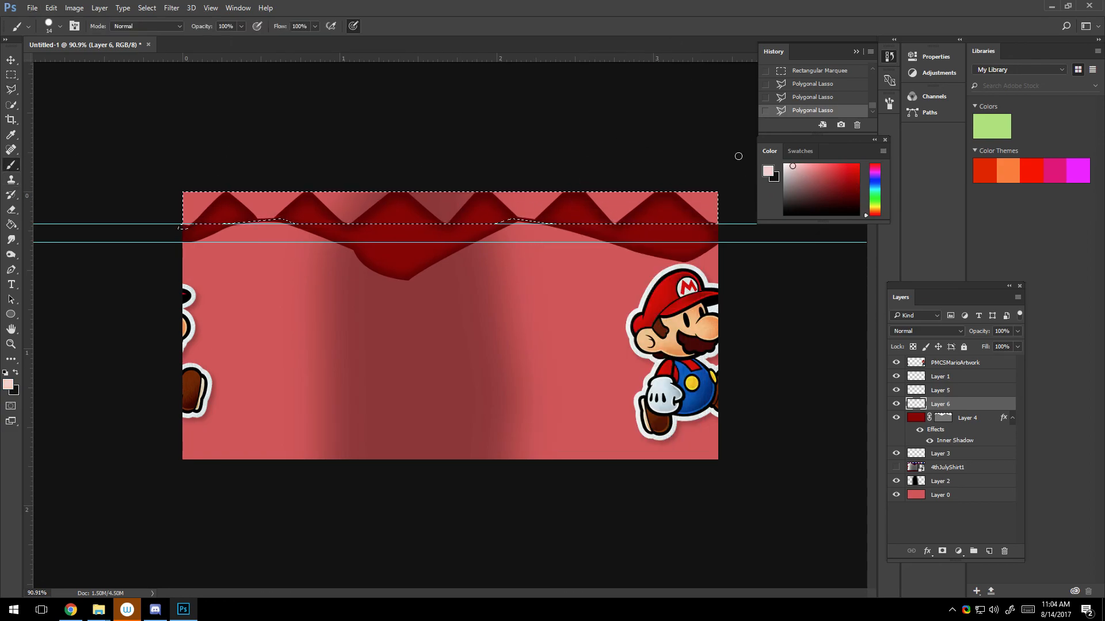
pyautogui.click(11, 225)
pyautogui.click(522, 203)
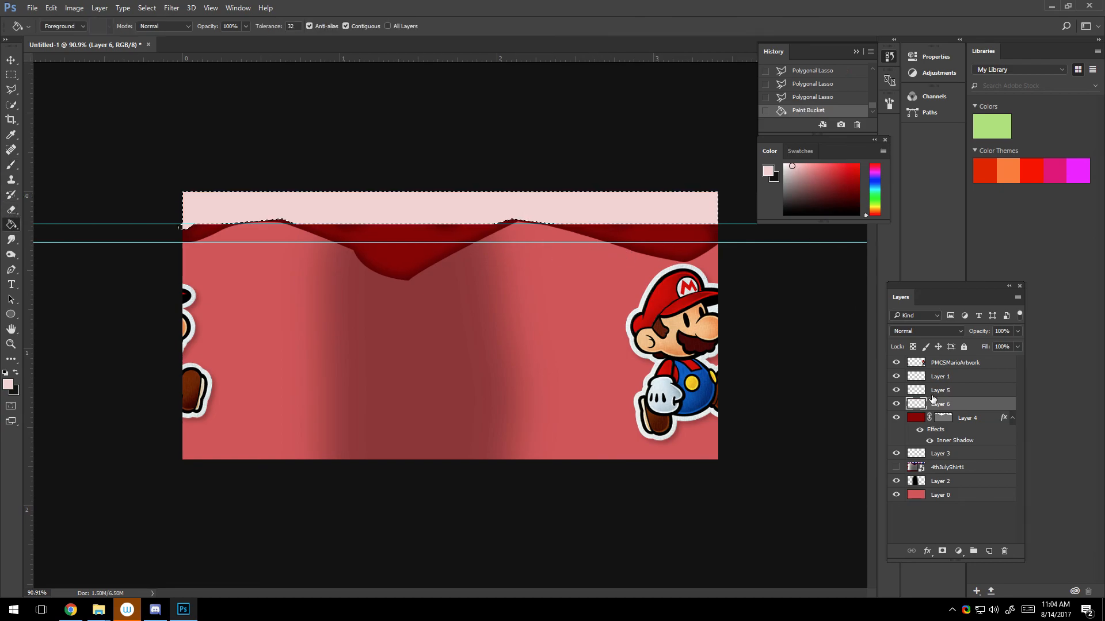
pyautogui.moveTo(977, 407); pyautogui.dragTo(977, 447)
pyautogui.hotkey('ctrl', 'd')
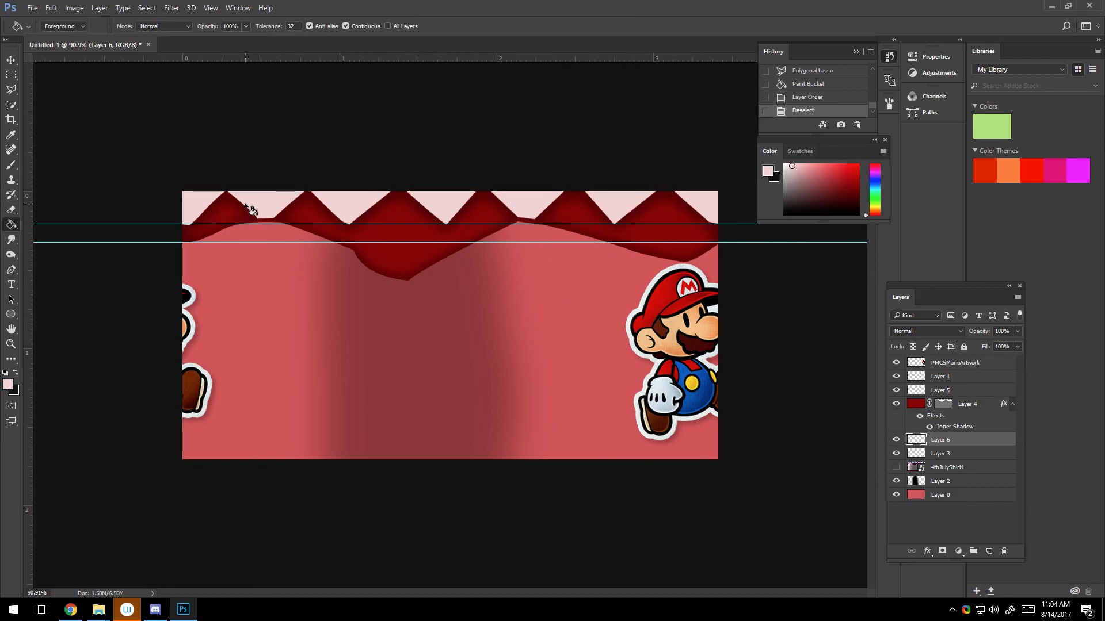
# Convert the anchor at the lowest point of Layer 4's collar mask and raise it to round the central dip
pyautogui.hotkey('ctrl', '-')
pyautogui.hotkey('ctrl', '-')
pyautogui.hotkey('ctrl', '+')
pyautogui.hotkey('ctrl', '+')
pyautogui.click(966, 416)
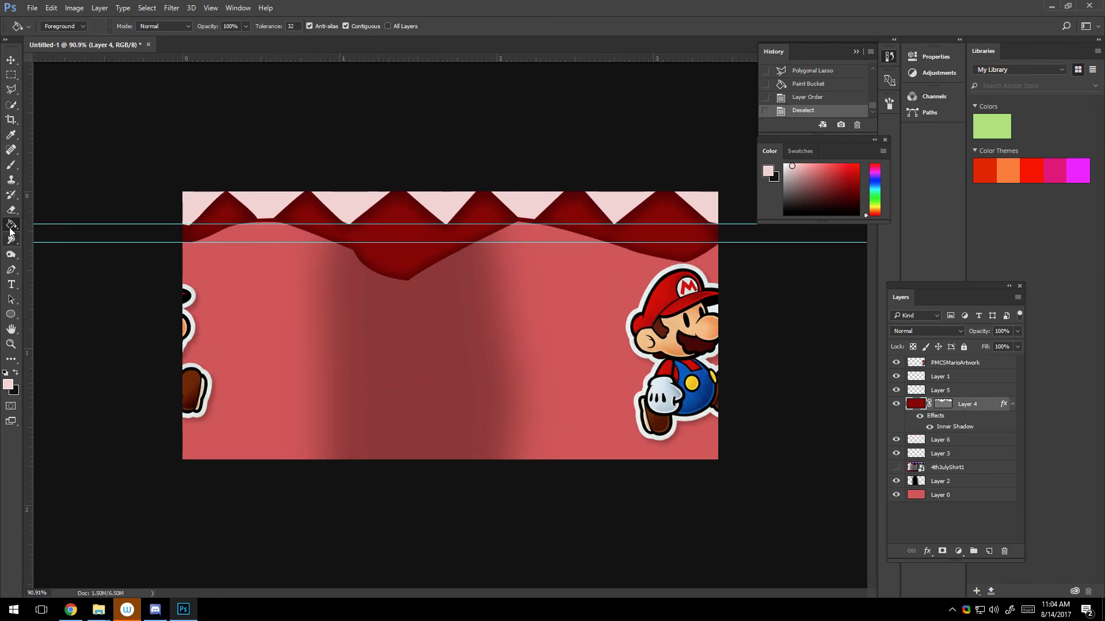
pyautogui.click(9, 253)
pyautogui.click(11, 240)
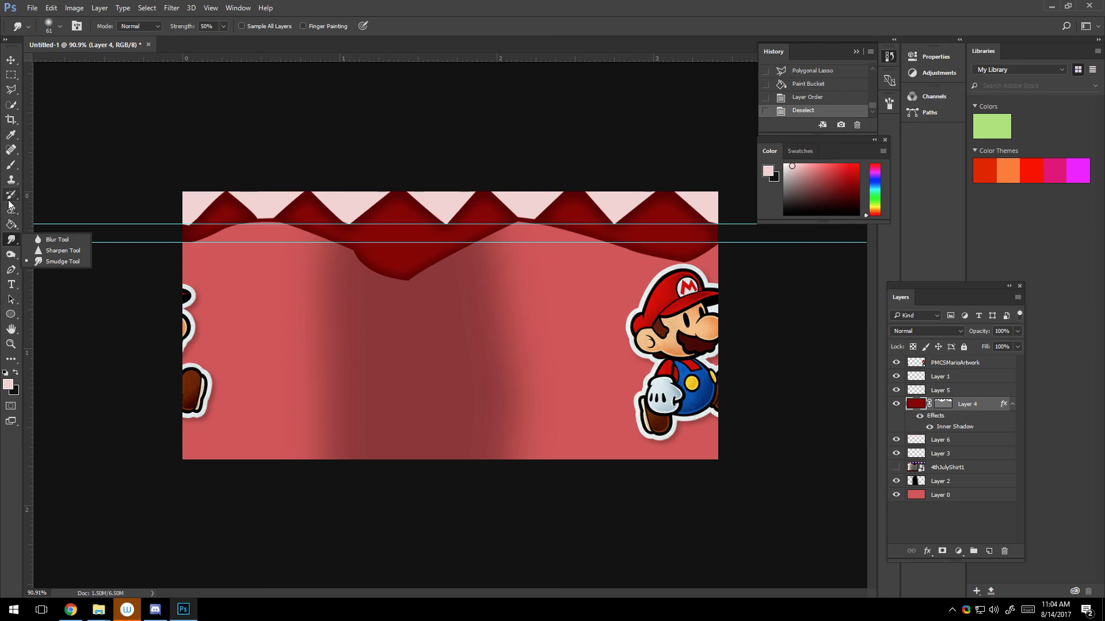
pyautogui.click(11, 269)
pyautogui.click(58, 314)
pyautogui.click(409, 281)
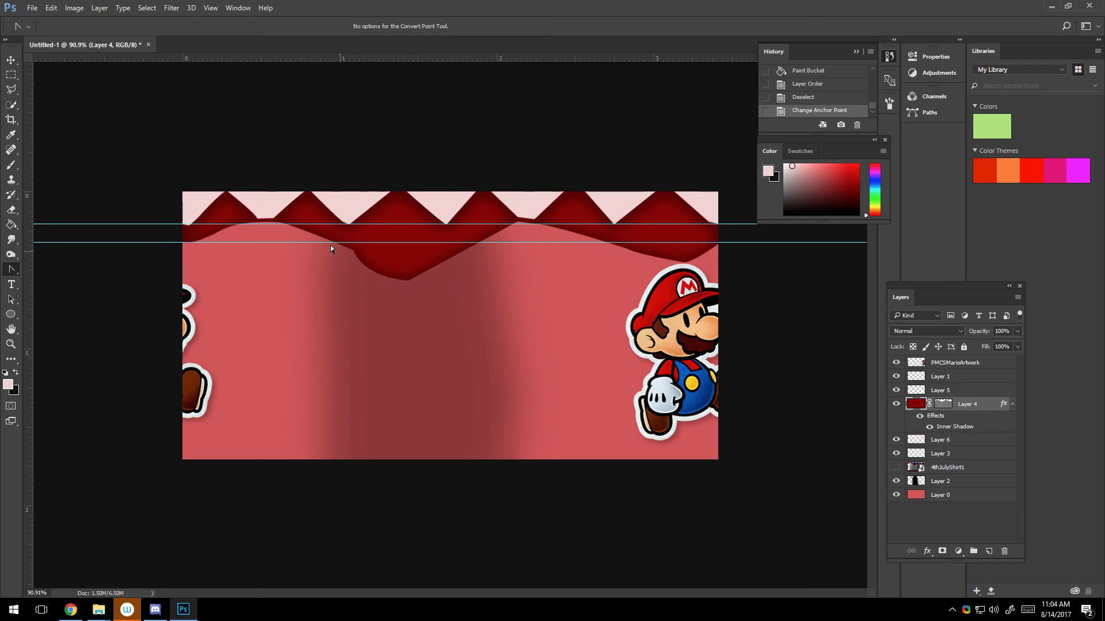
pyautogui.hotkey('ctrl', '+')
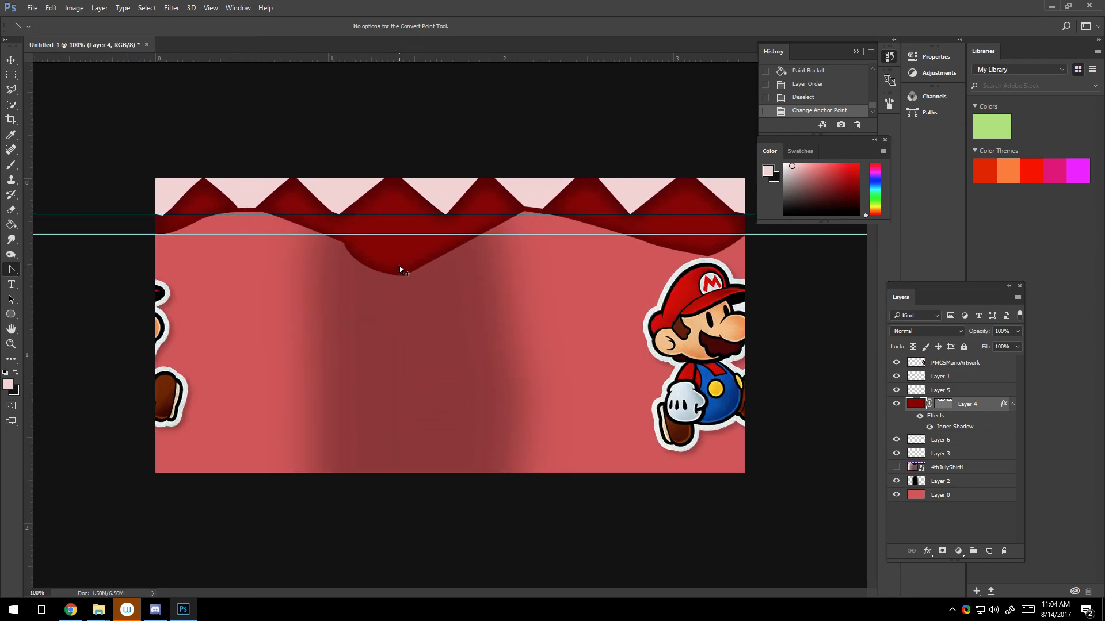
pyautogui.click(404, 276)
pyautogui.moveTo(404, 276)
pyautogui.mouseDown()
pyautogui.moveTo(455, 272)
pyautogui.moveTo(402, 266)
pyautogui.mouseUp()
pyautogui.click(526, 116)
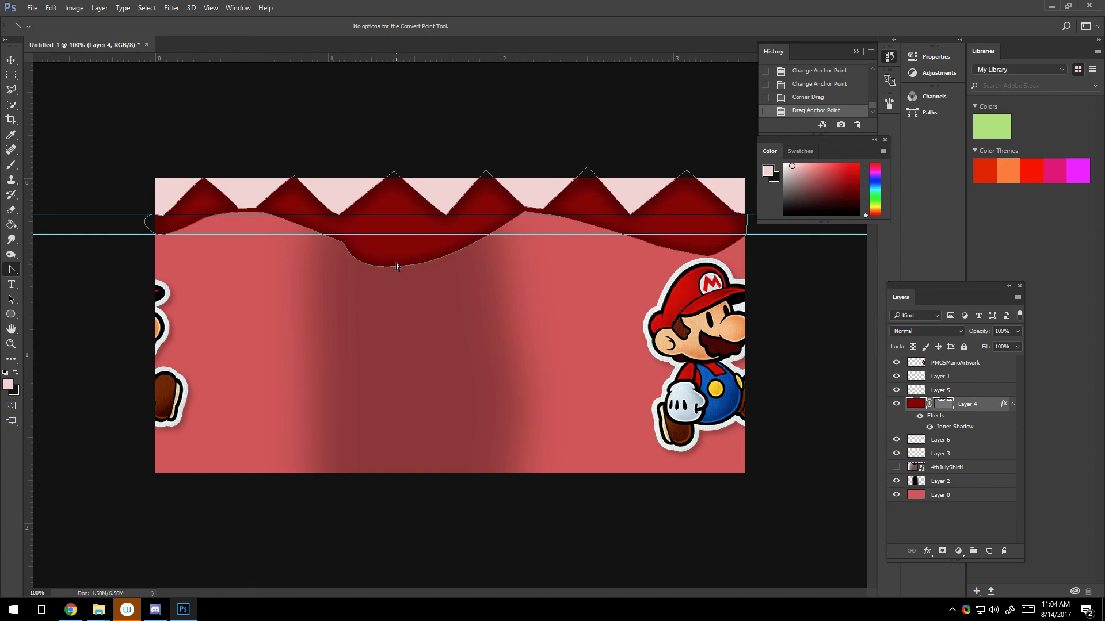
# Flatten the collar's central dip by reshaping the mask segment, converting its left anchor, and adjusting the curve's control handle
pyautogui.moveTo(415, 263); pyautogui.dragTo(426, 249)
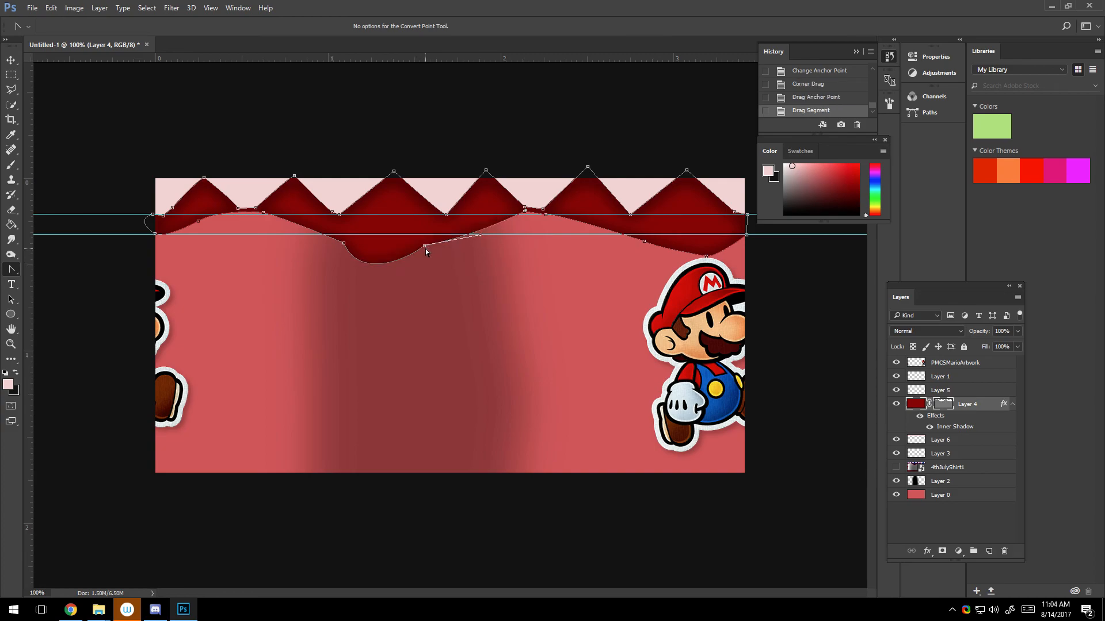
pyautogui.click(344, 244)
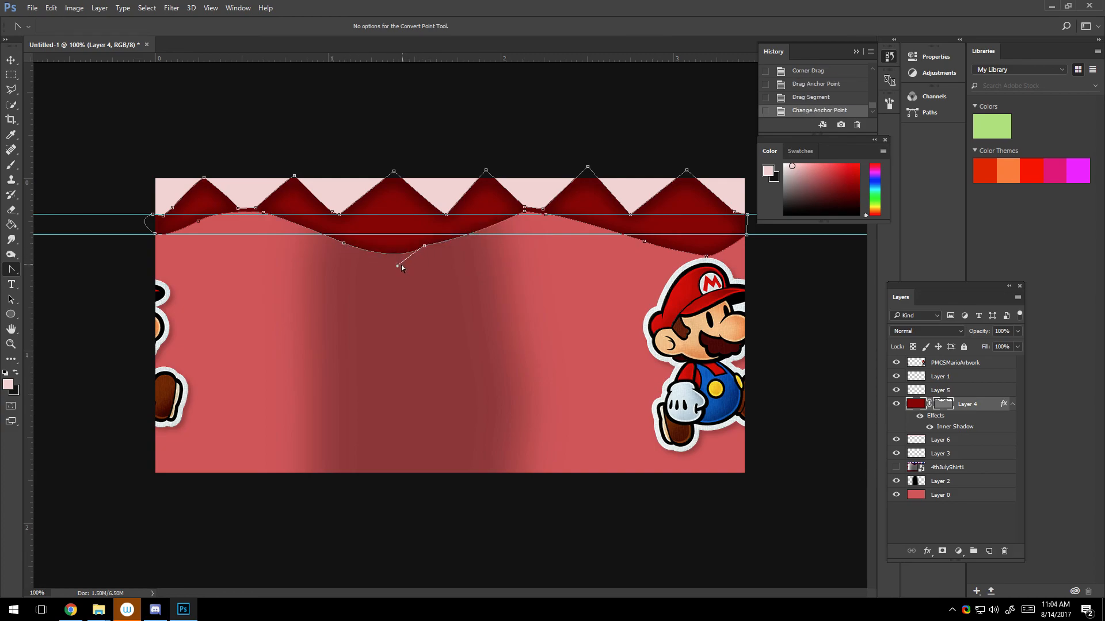
pyautogui.moveTo(391, 248); pyautogui.dragTo(390, 246)
pyautogui.click(459, 112)
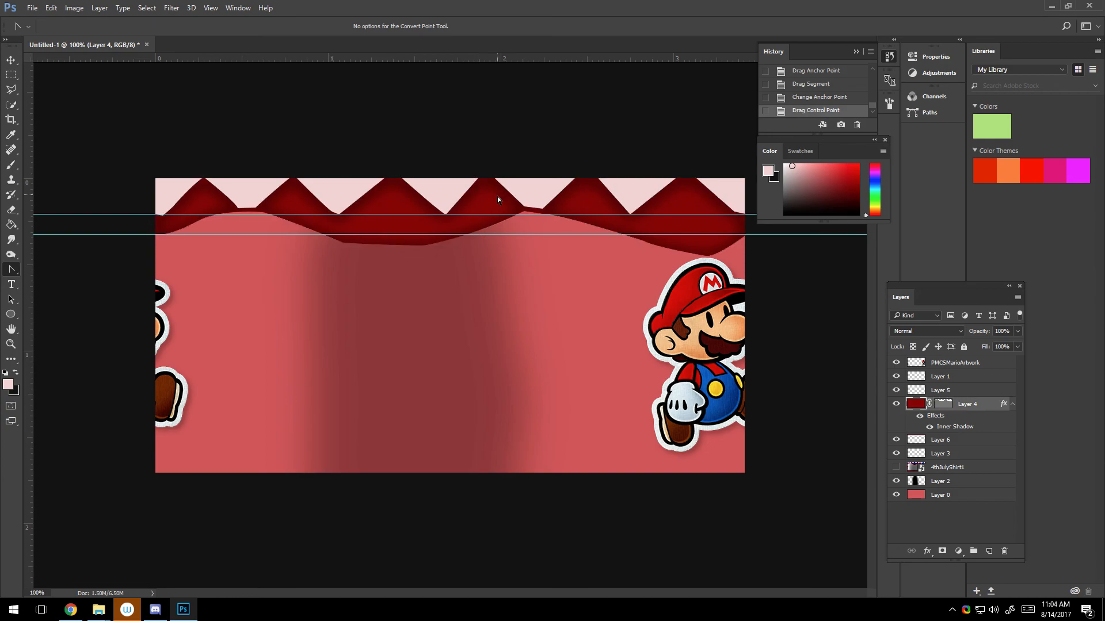
# Add an empty layer above Layer 4 and marquee a thin full-width strip along the artwork's bottom edge
pyautogui.hotkey('ctrl', '-')
pyautogui.hotkey('ctrl', '+')
pyautogui.click(989, 552)
pyautogui.click(11, 75)
pyautogui.moveTo(113, 486); pyautogui.dragTo(821, 457)
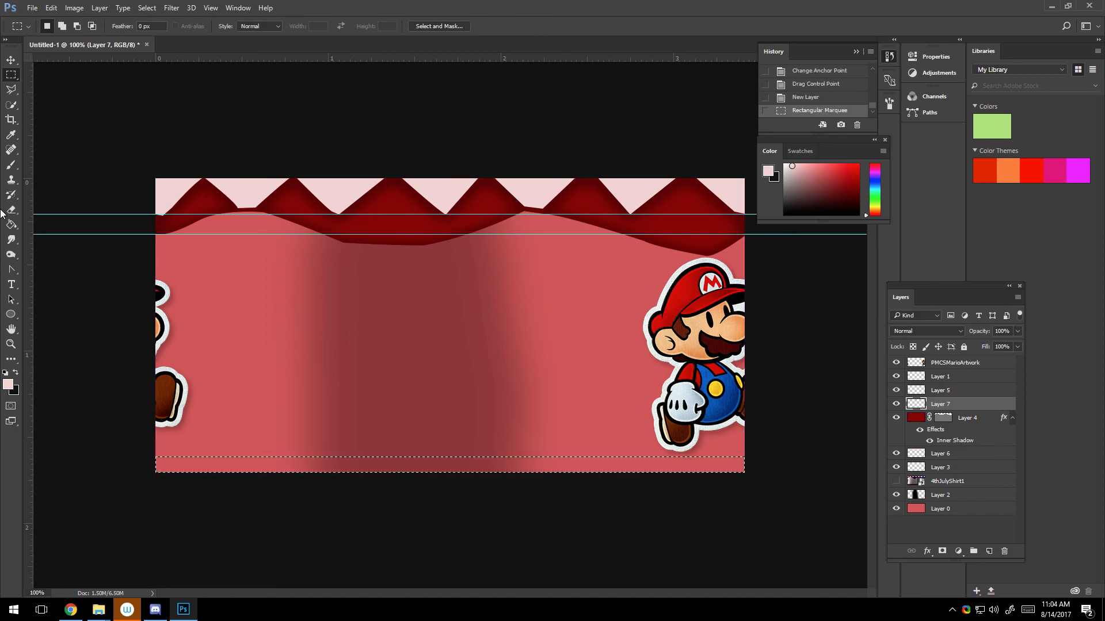
# Fill the bottom strip on Layer 7 with light blue and deselect
pyautogui.click(12, 225)
pyautogui.click(825, 170)
pyautogui.click(799, 166)
pyautogui.click(874, 183)
pyautogui.click(397, 466)
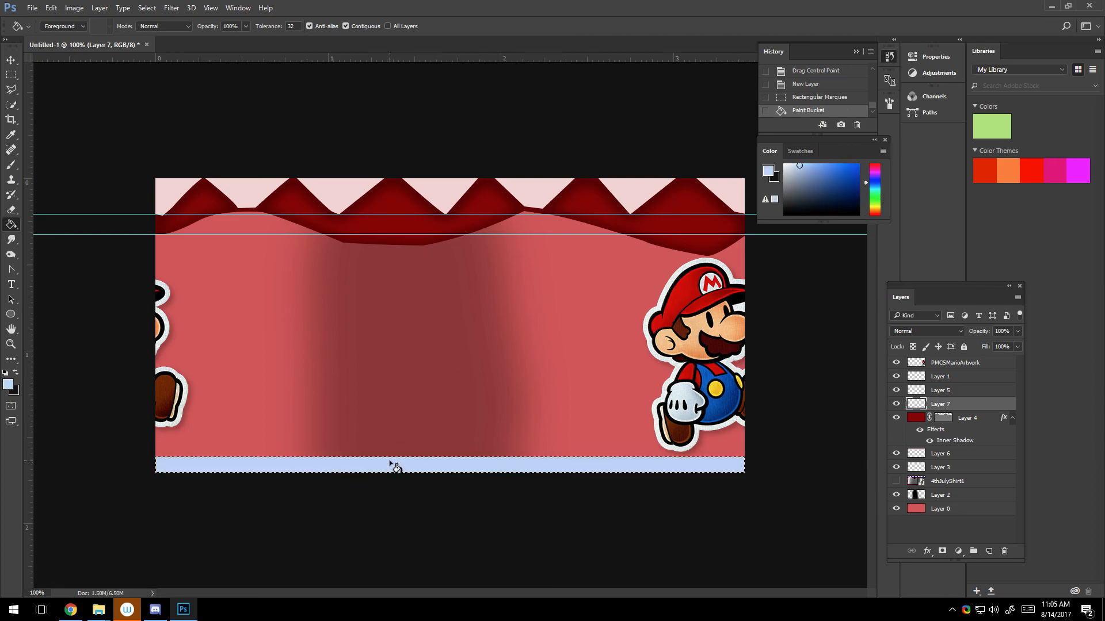
pyautogui.hotkey('ctrl', 'd')
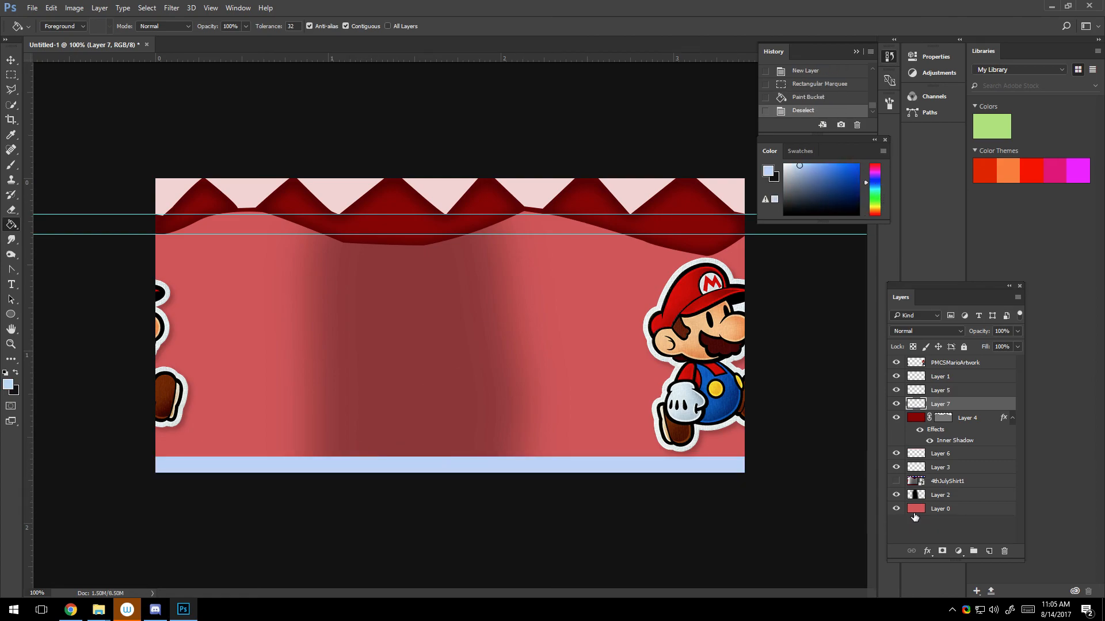
# Add an empty layer above Layer 7 and select a narrower full-width strip inside the light blue hem, applying the selection transform
pyautogui.click(989, 551)
pyautogui.press('m')
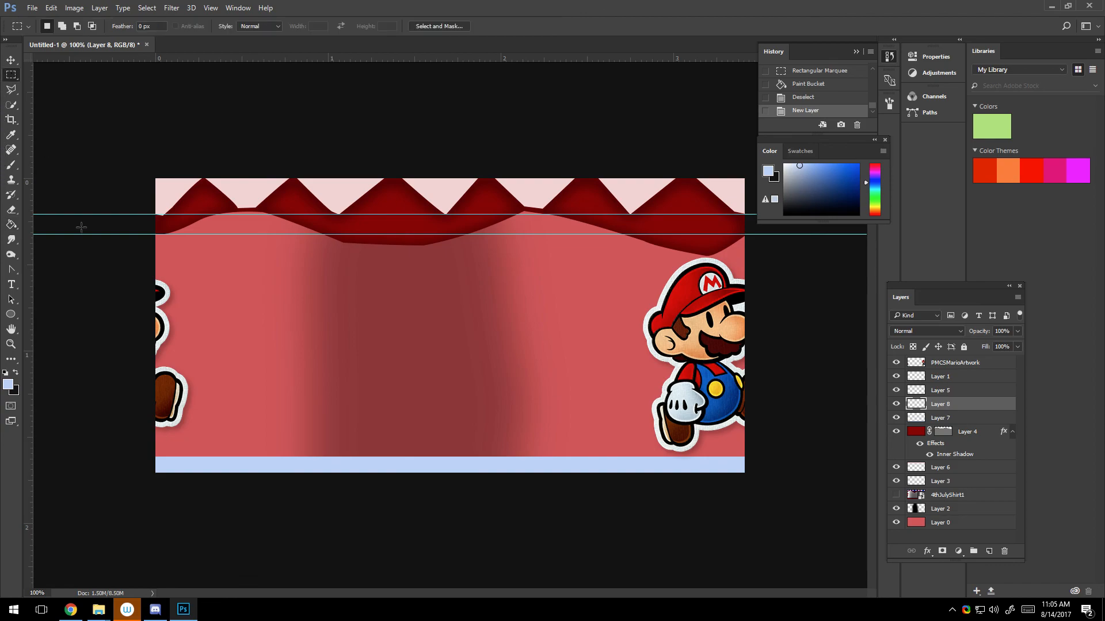
pyautogui.moveTo(140, 484); pyautogui.dragTo(760, 463)
pyautogui.rightClick(609, 314)
pyautogui.click(723, 448)
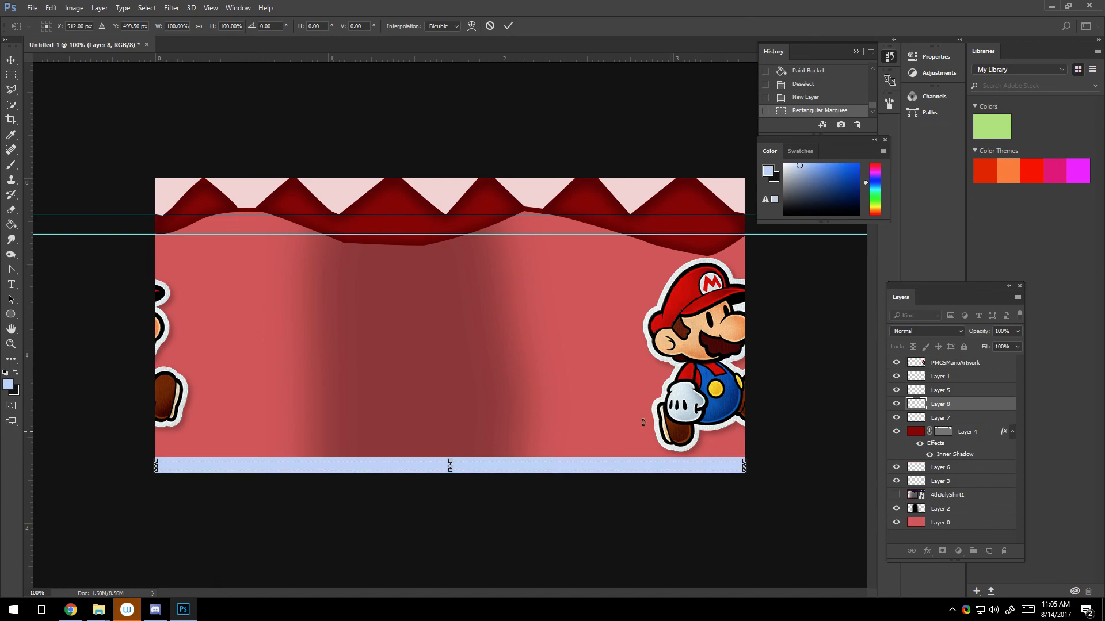
pyautogui.click(11, 74)
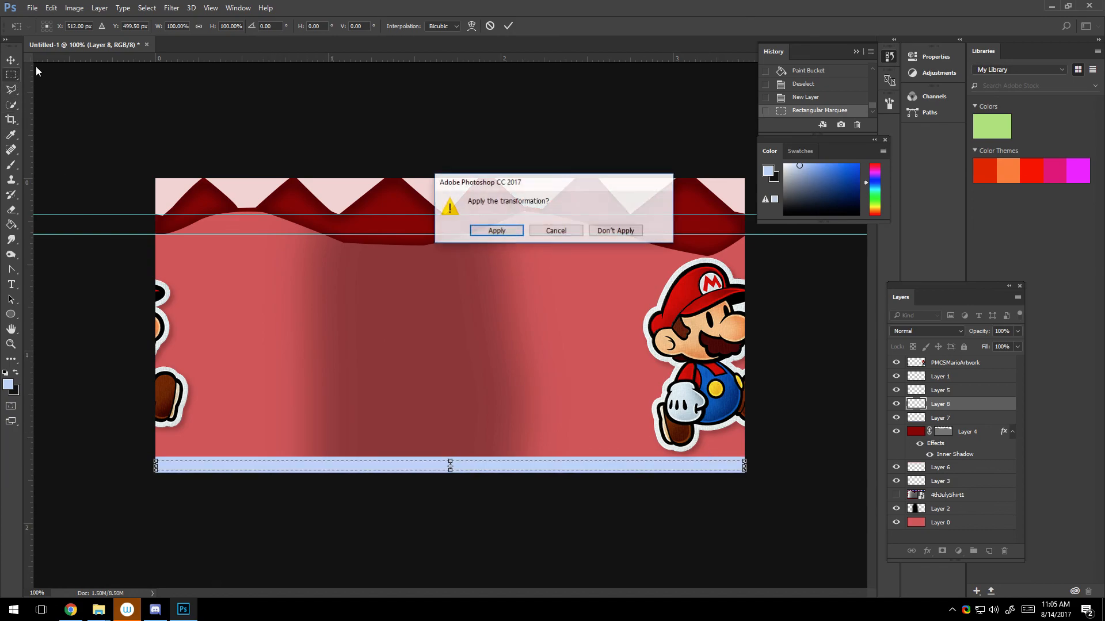
pyautogui.click(487, 230)
# Fill the narrow hem strip on Layer 8 with near-white blue, deselect, and nudge it up one step
pyautogui.click(788, 165)
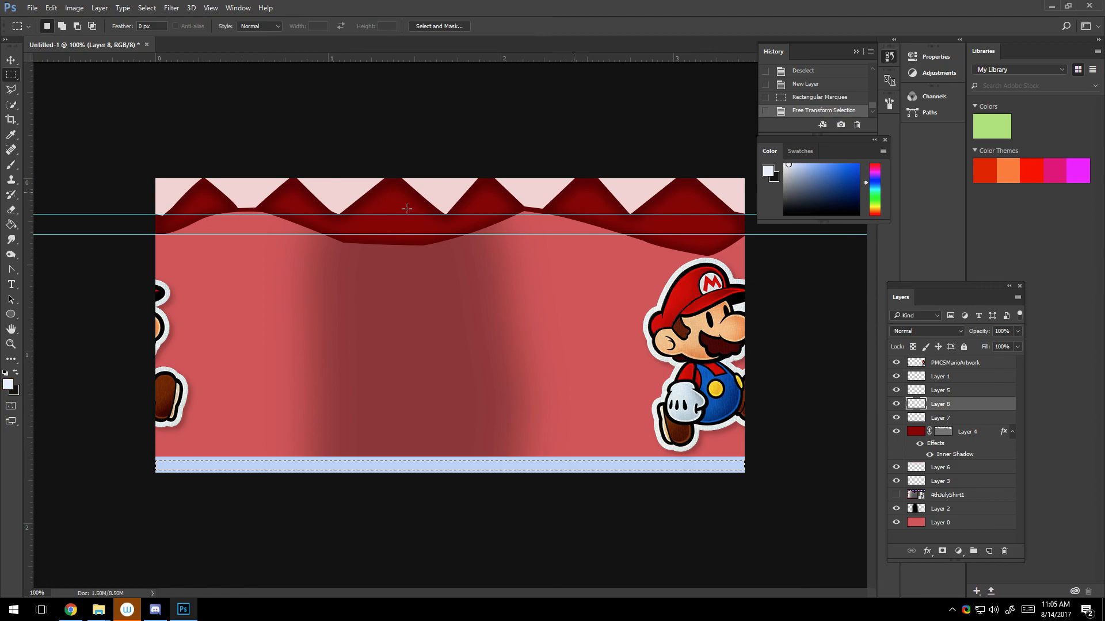
pyautogui.click(11, 224)
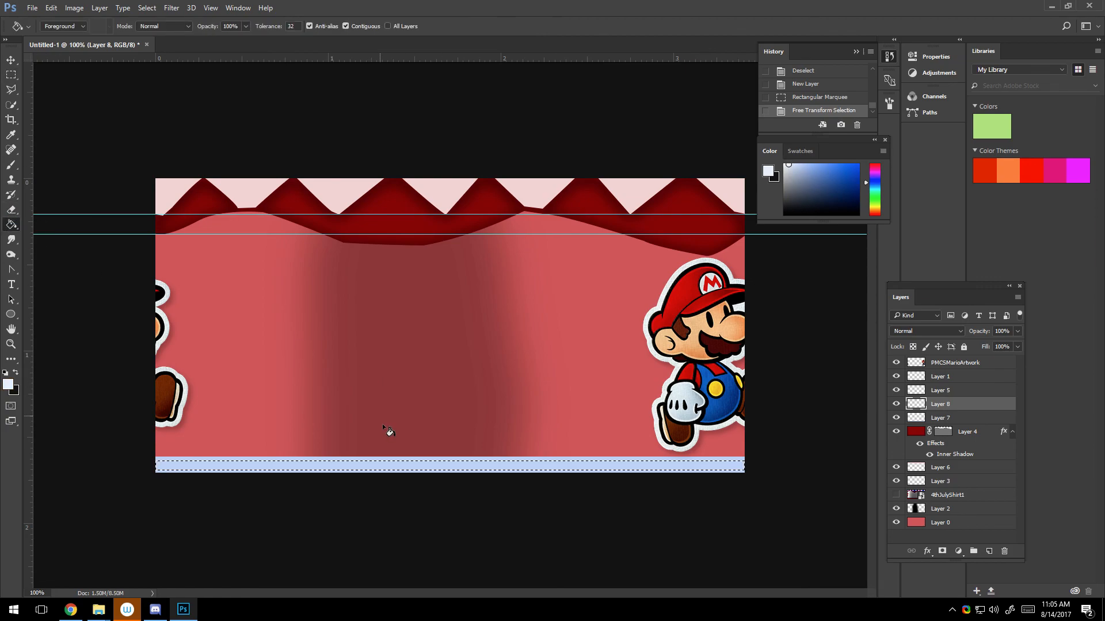
pyautogui.click(374, 467)
pyautogui.hotkey('ctrl', 'd')
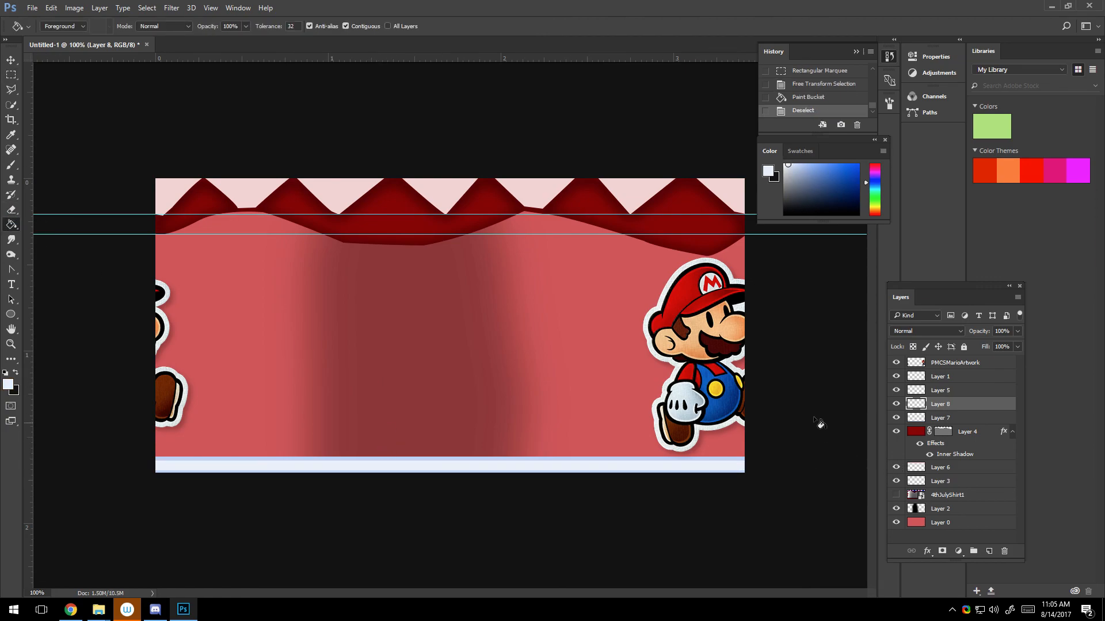
pyautogui.click(12, 76)
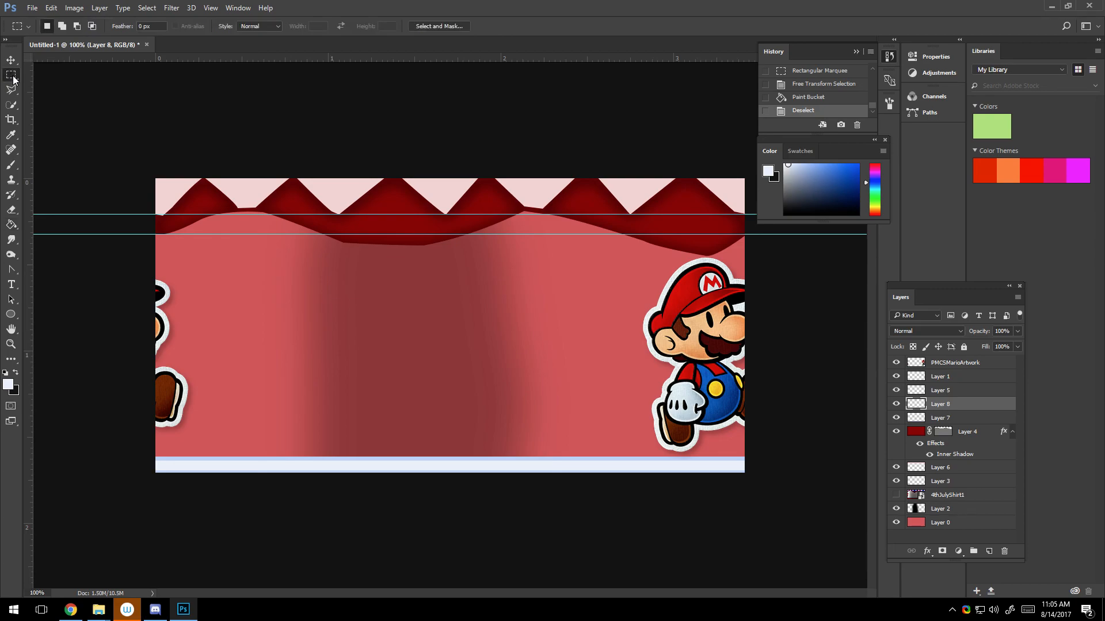
pyautogui.click(12, 60)
pyautogui.press('Up')
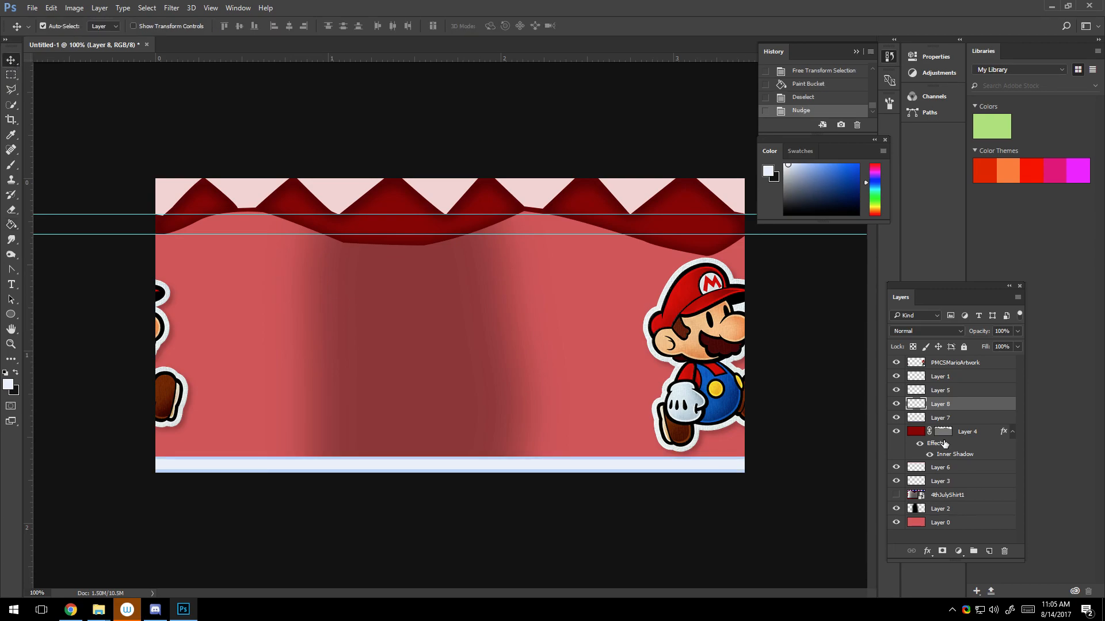
# Move the Layer 2 shading directly below PMCSMarioArtwork so it overlays the collar and hem
pyautogui.moveTo(949, 512)
pyautogui.mouseDown()
pyautogui.moveTo(956, 381)
pyautogui.moveTo(966, 378)
pyautogui.mouseUp()
pyautogui.scroll(-2, 541, 358)
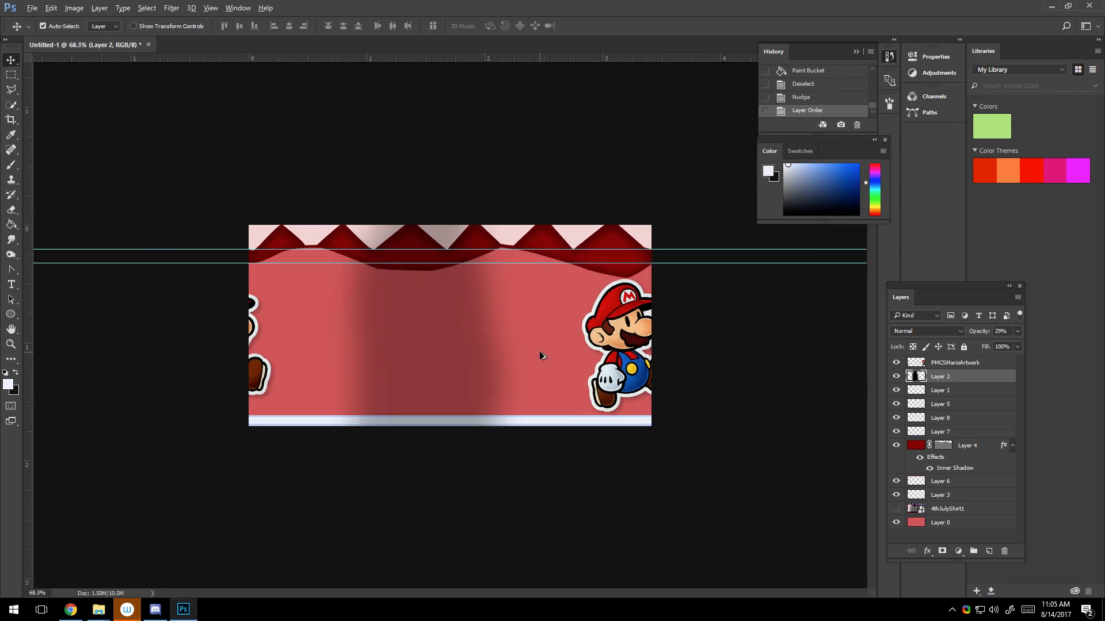
pyautogui.scroll(1, 539, 351)
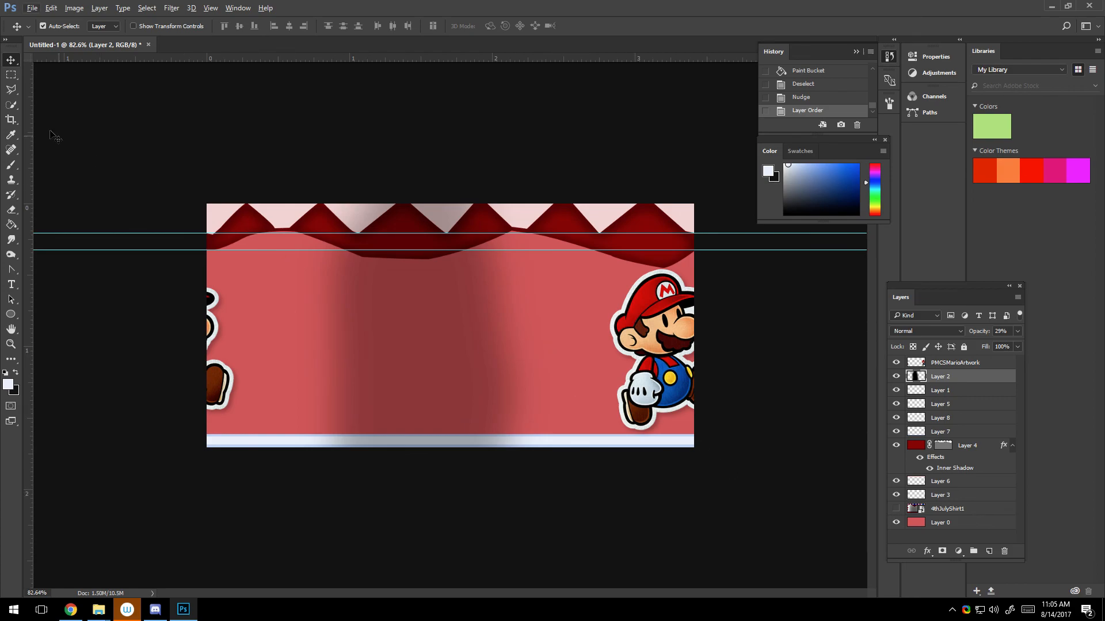
pyautogui.click(11, 74)
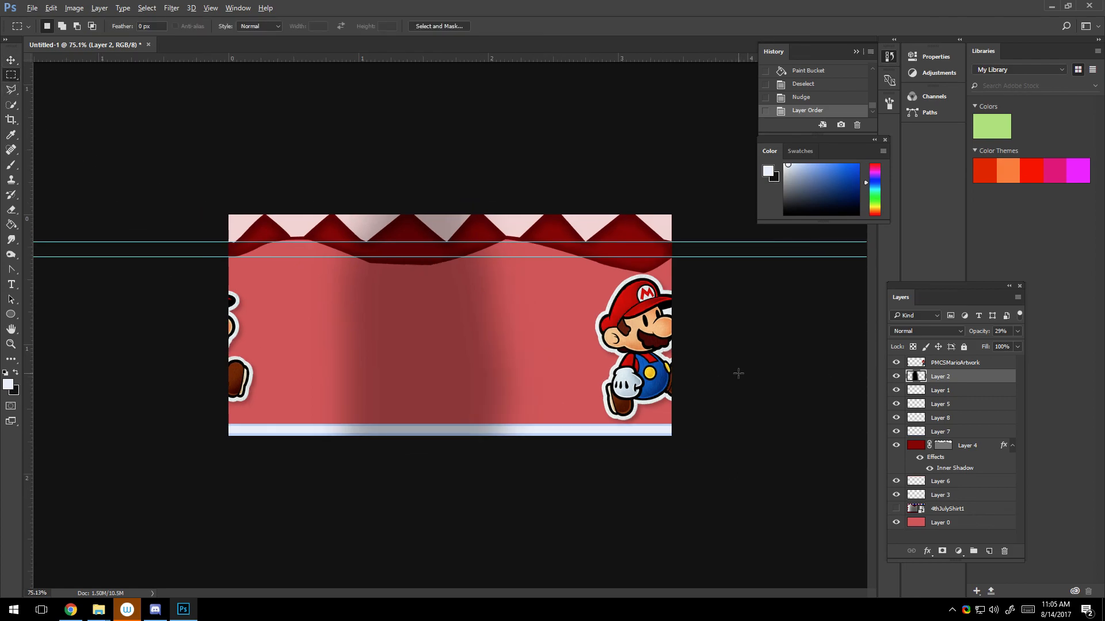
pyautogui.scroll(1, 738, 373)
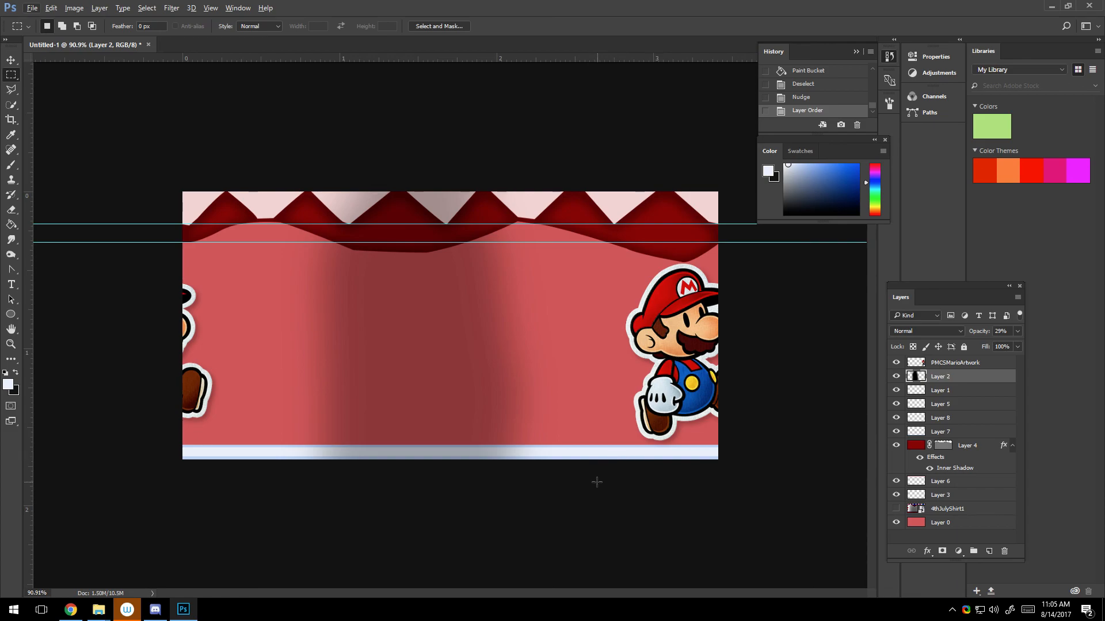
pyautogui.moveTo(349, 242); pyautogui.dragTo(167, 147)
pyautogui.moveTo(159, 156); pyautogui.dragTo(792, 579)
pyautogui.click(711, 519)
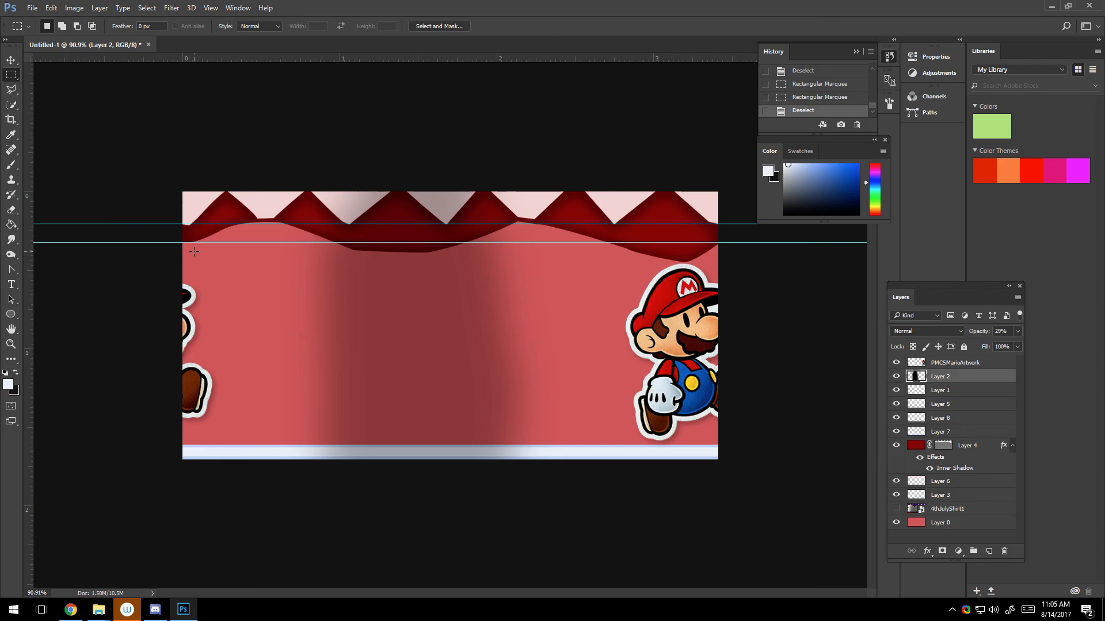
pyautogui.click(11, 119)
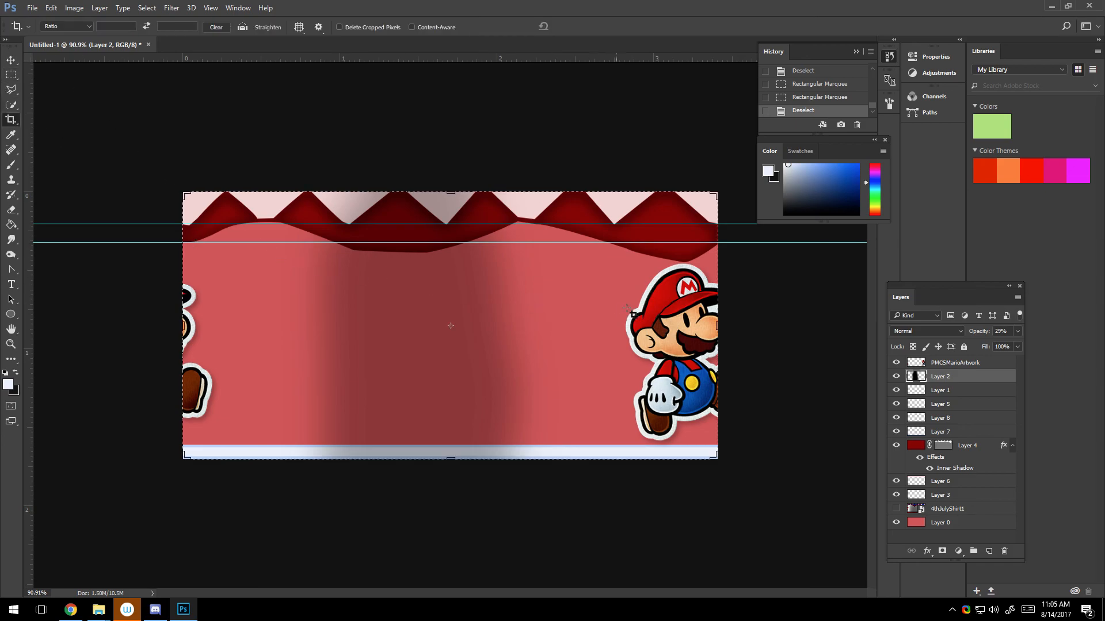
pyautogui.moveTo(717, 326); pyautogui.dragTo(683, 311)
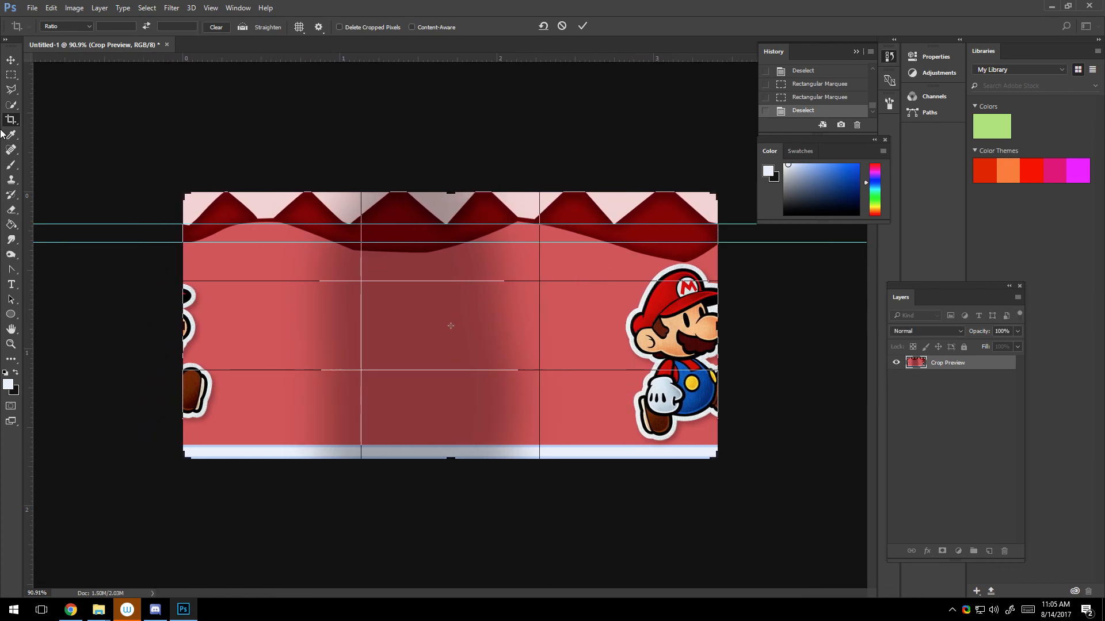
pyautogui.click(11, 75)
pyautogui.click(553, 230)
pyautogui.click(12, 75)
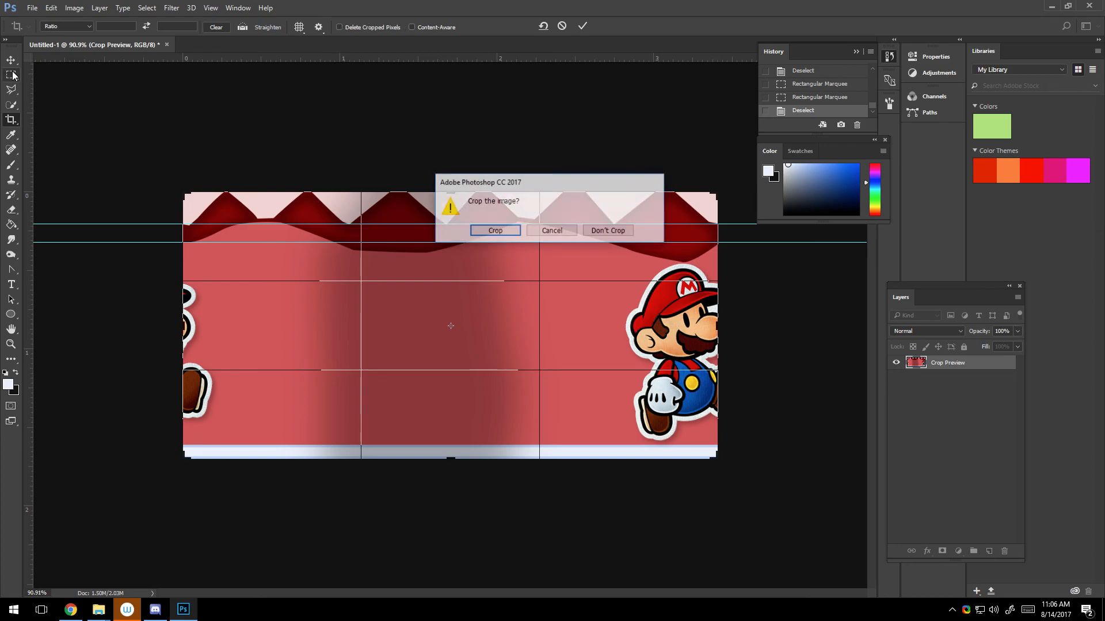
pyautogui.click(587, 232)
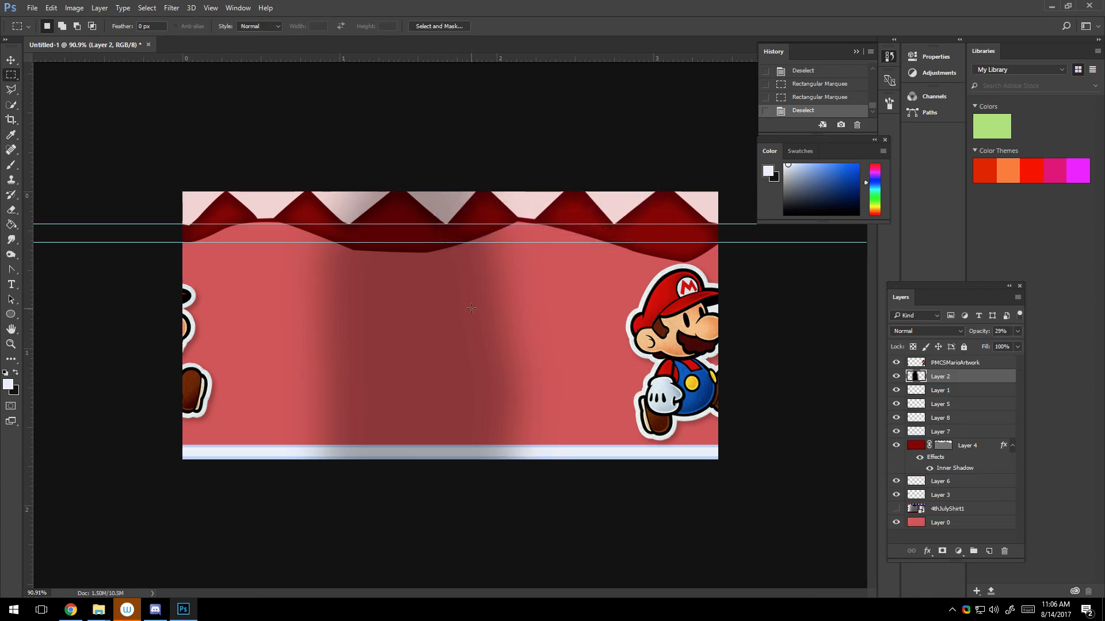